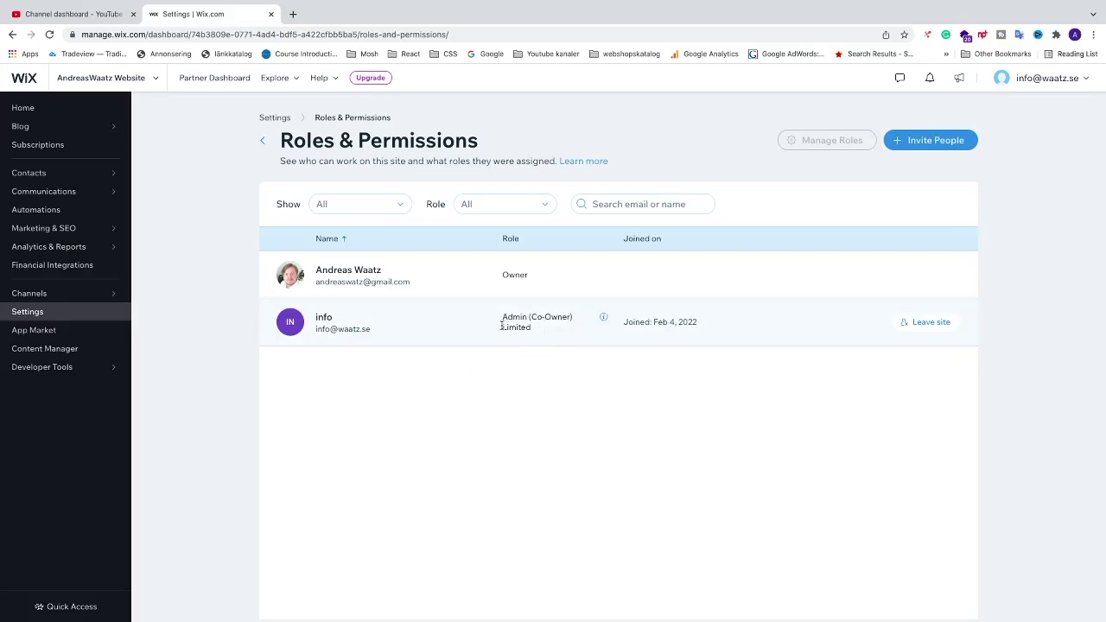
# - Highlight the existing member's 'Limited' role note, then go to the Partner Dashboard home page
pyautogui.doubleClick(501, 325)
pyautogui.click(526, 360)
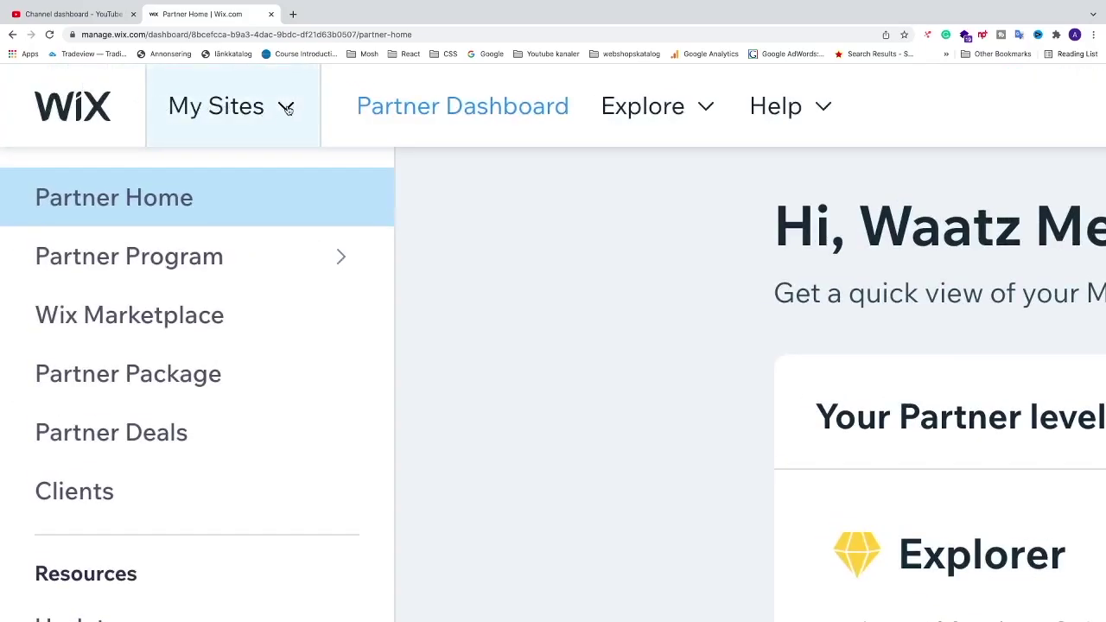
# - Open the premium site's dashboard from the My Sites recently opened list
pyautogui.click(287, 107)
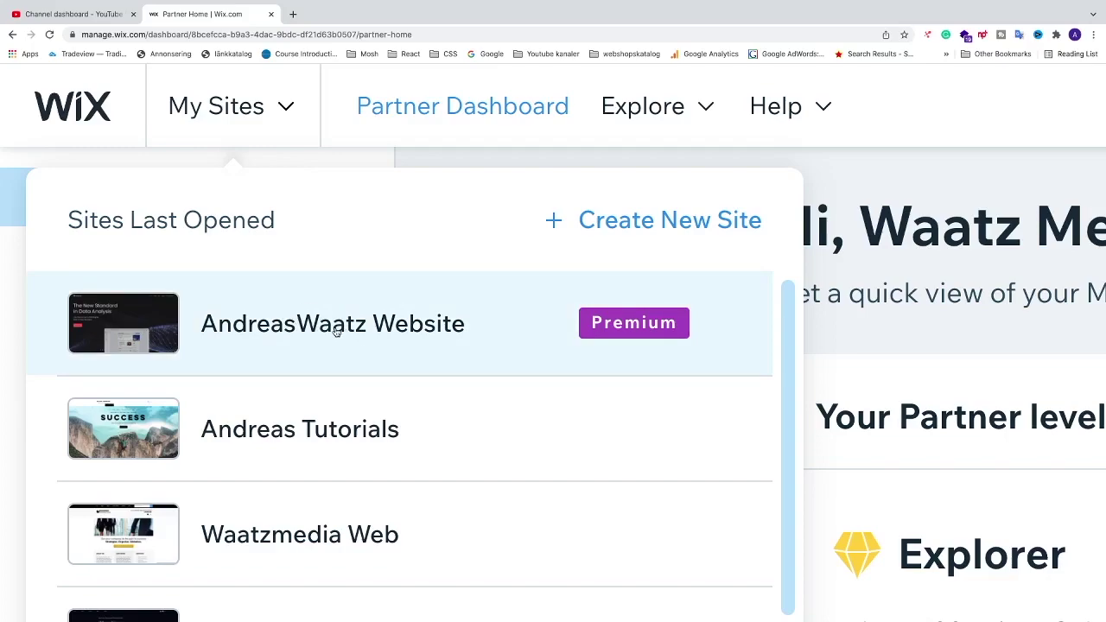
pyautogui.click(336, 331)
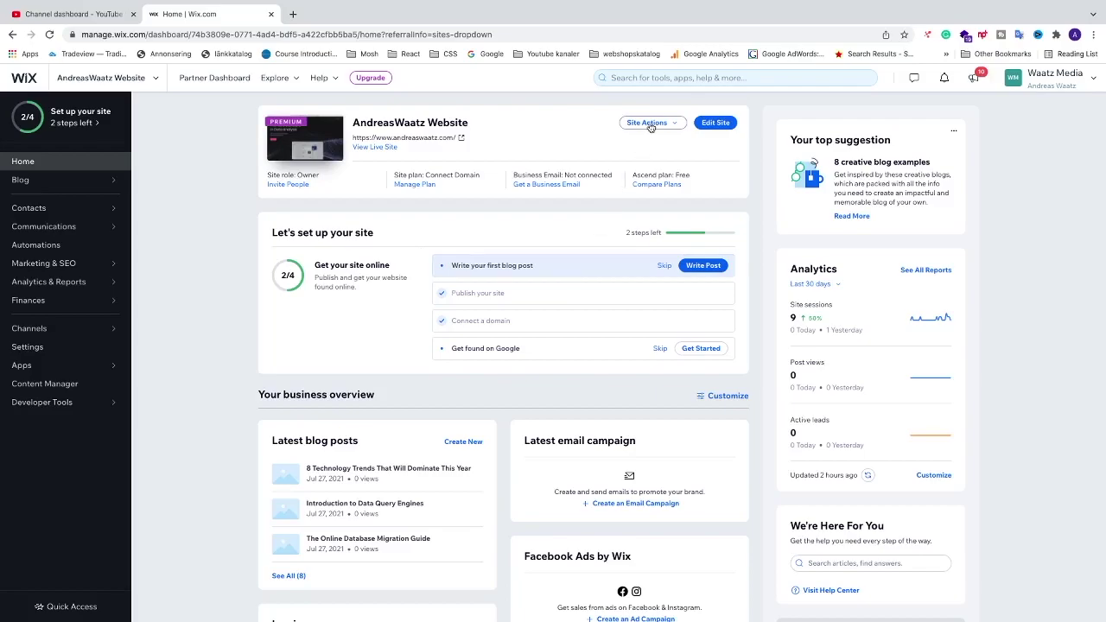
# - Choose Invite People from the site dashboard's Site Actions menu
pyautogui.scroll(5, 651, 126)
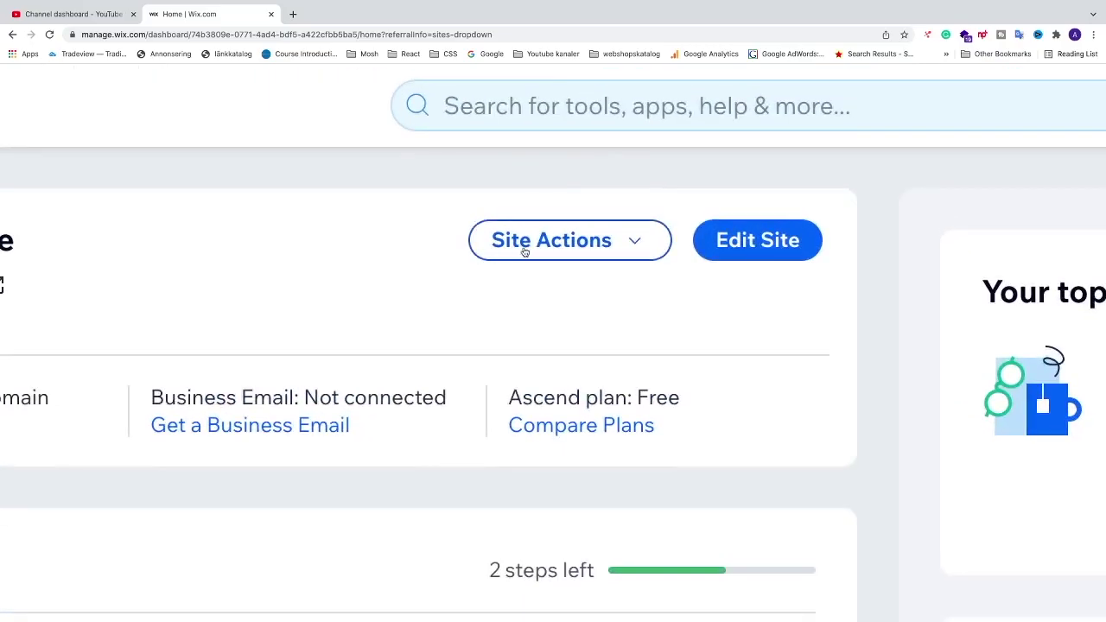
pyautogui.click(638, 246)
pyautogui.scroll(-3, 590, 326)
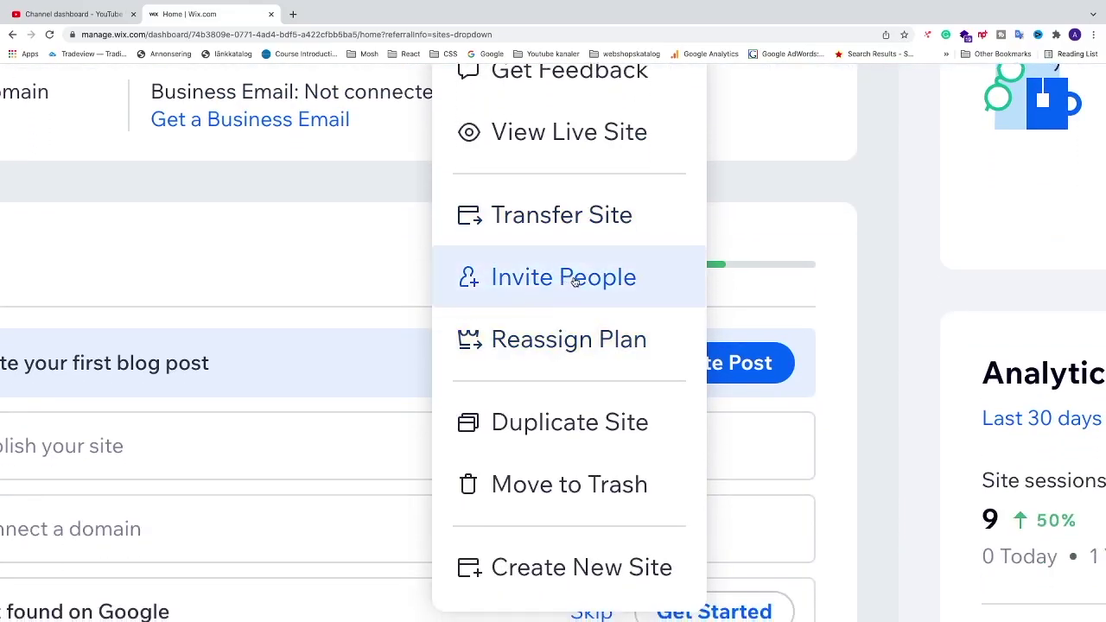
pyautogui.click(573, 277)
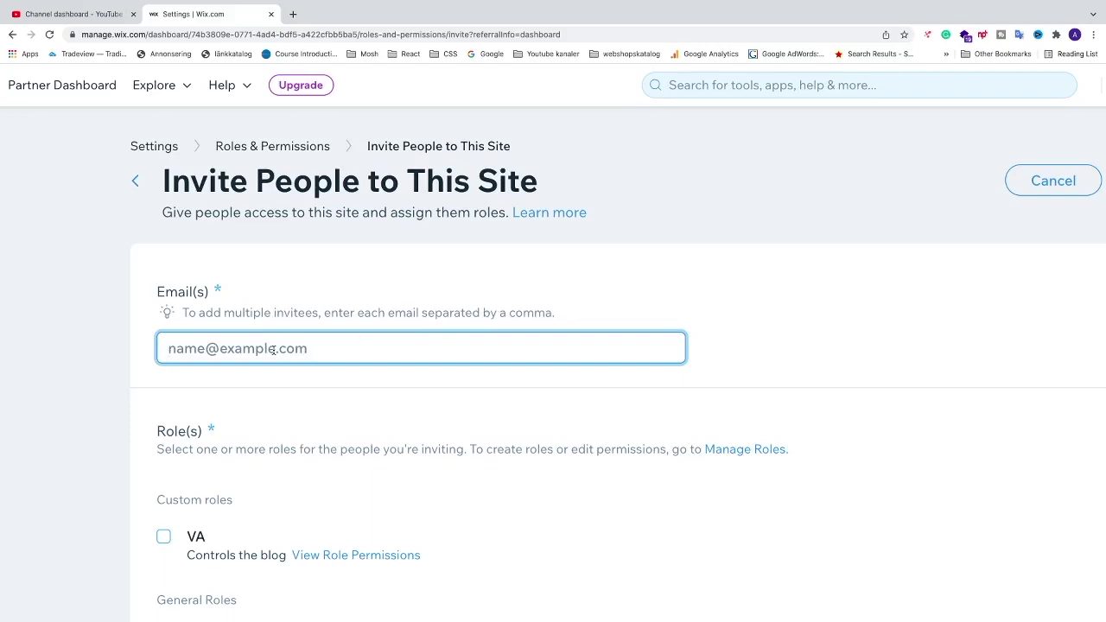
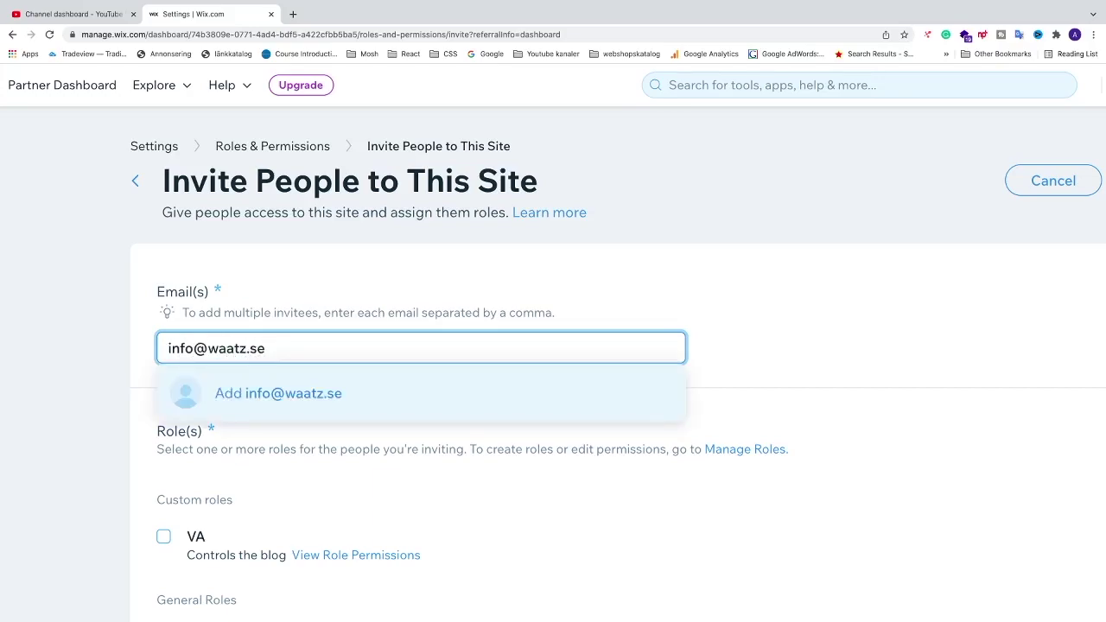
# - Add the invitee's e-mail address as a recipient in the Email(s) field
pyautogui.press('Return')
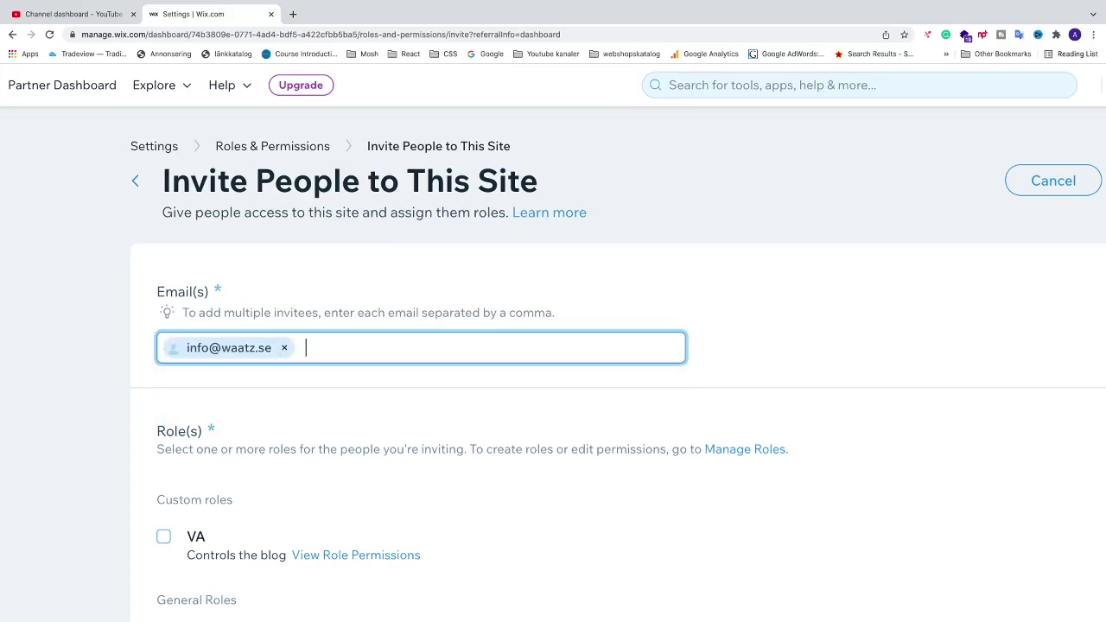
# - Review the Role(s) list and highlight that admins cannot delete or transfer the site
pyautogui.scroll(-2, 297, 375)
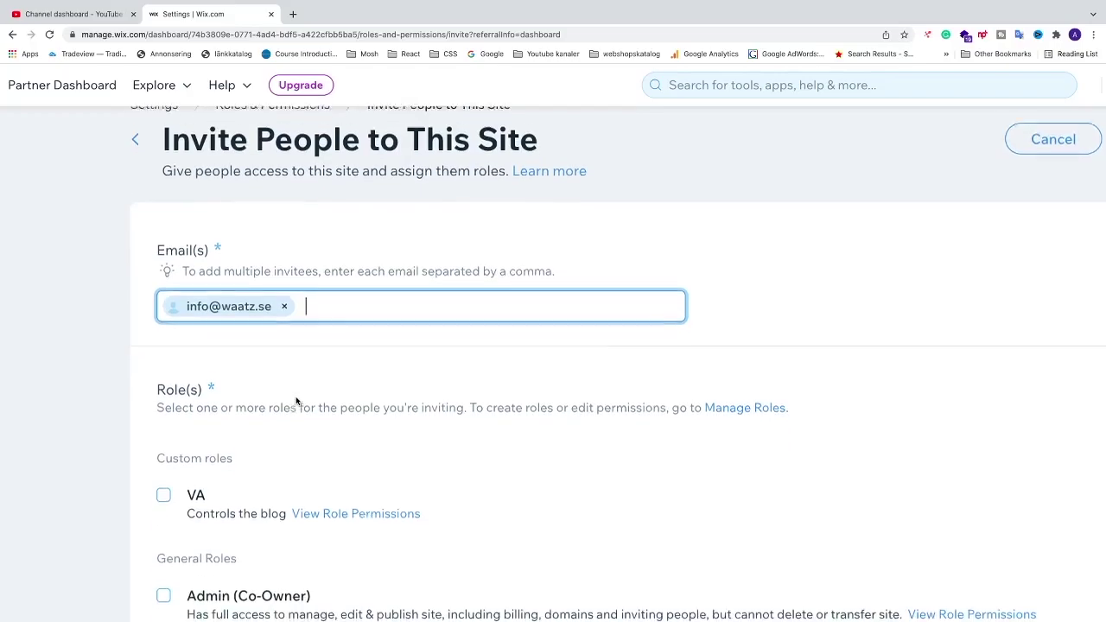
pyautogui.scroll(-3, 250, 375)
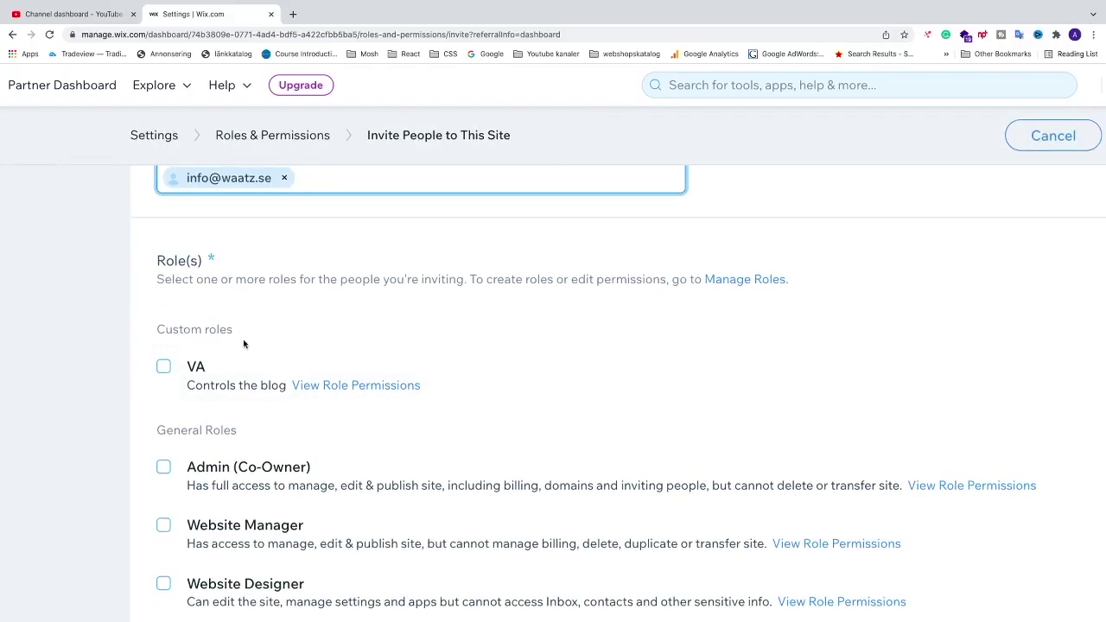
pyautogui.scroll(-6, 244, 344)
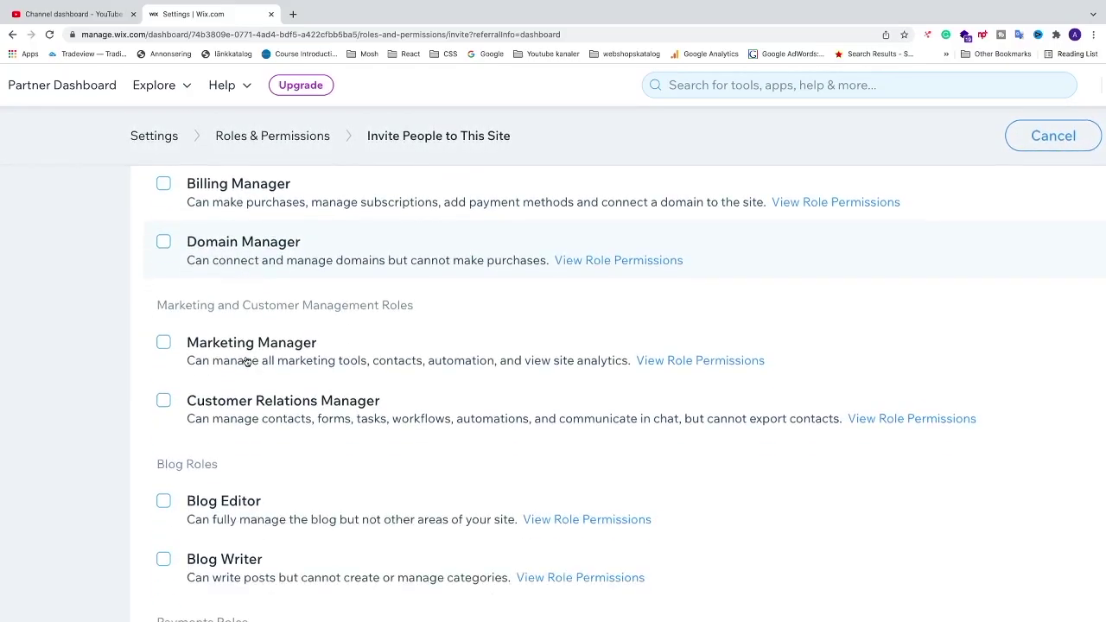
pyautogui.scroll(7, 246, 362)
pyautogui.scroll(-2, 247, 363)
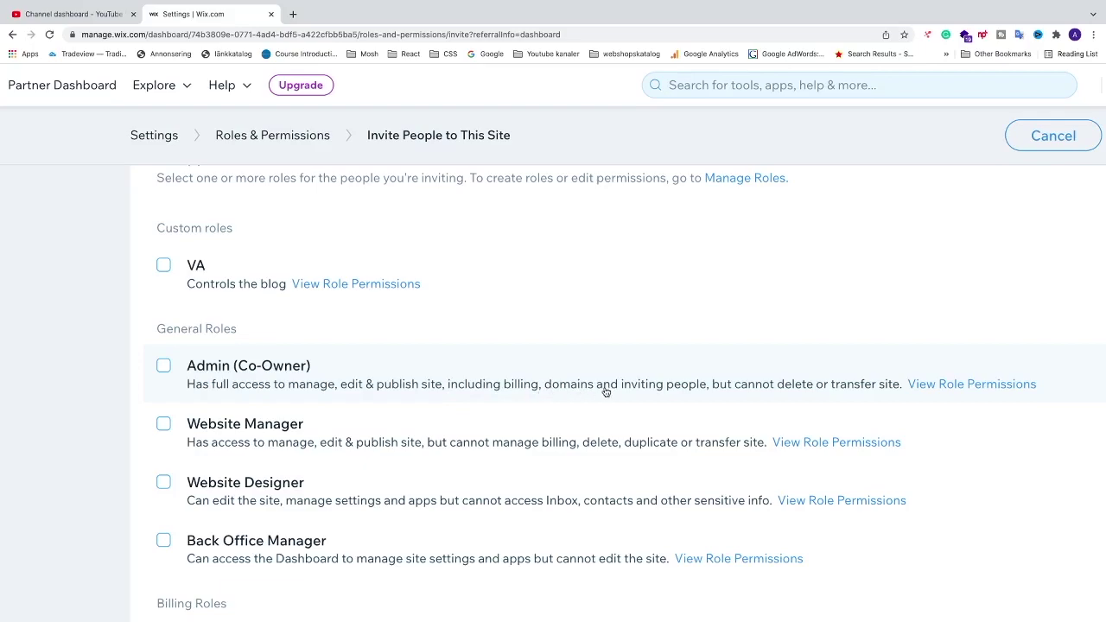
pyautogui.hscroll(2, 583, 394)
pyautogui.hscroll(3, 587, 394)
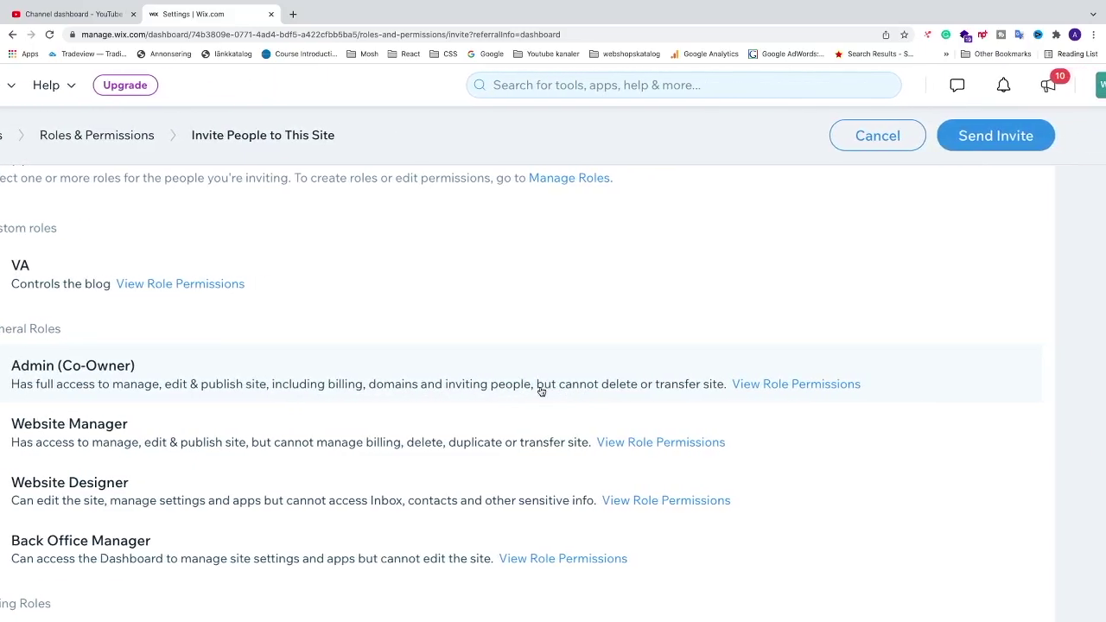
pyautogui.moveTo(536, 387); pyautogui.dragTo(722, 388)
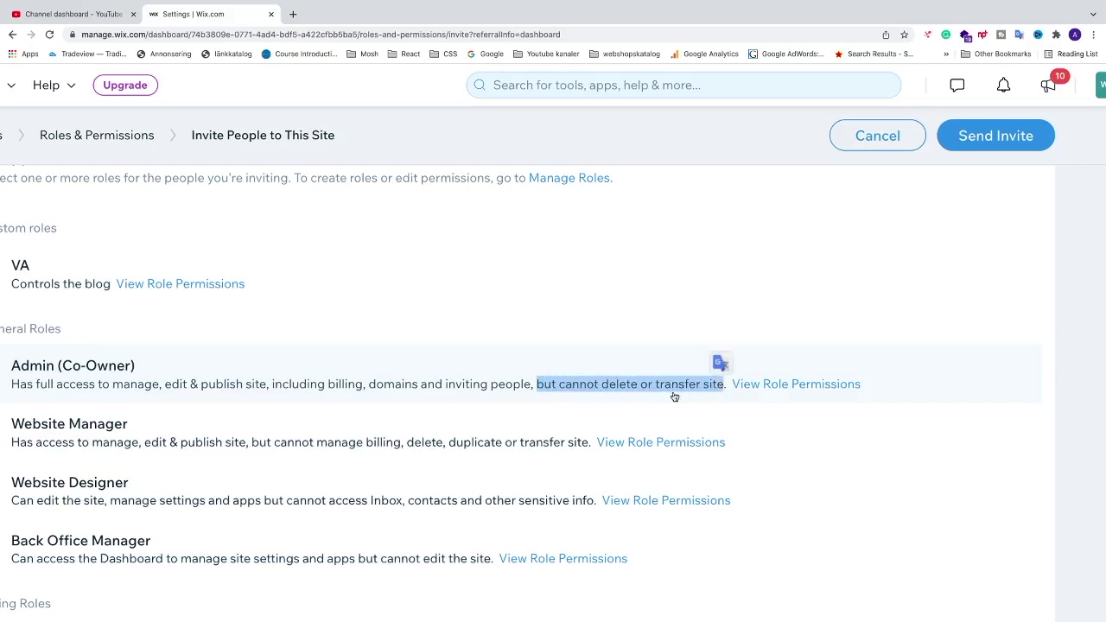
# - Tick Admin (Co-Owner) for the invitee, which includes VA, Website Manager and other roles
pyautogui.click(888, 380)
pyautogui.hscroll(-2, 424, 380)
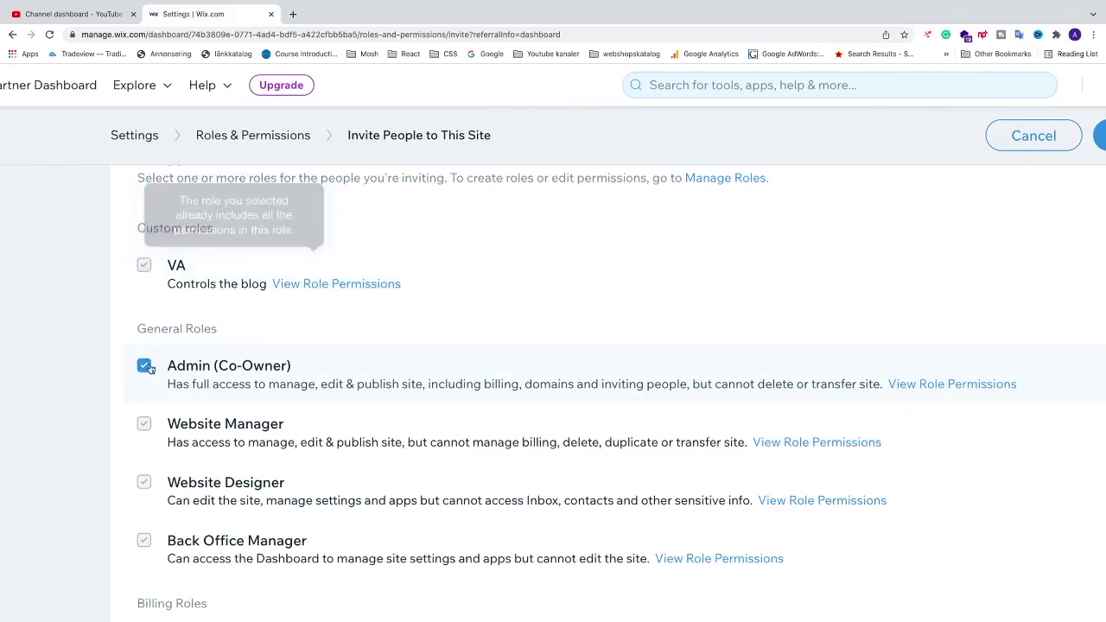
pyautogui.scroll(-3, 170, 399)
pyautogui.scroll(-3, 169, 399)
pyautogui.scroll(8, 168, 395)
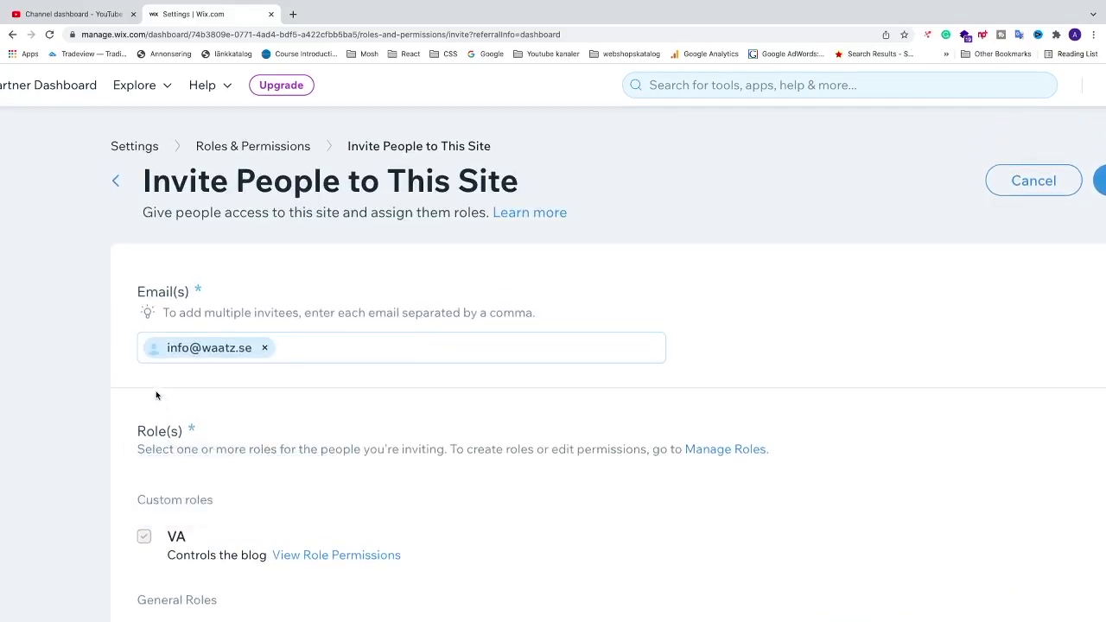
pyautogui.scroll(-2, 157, 393)
pyautogui.scroll(-2, 158, 395)
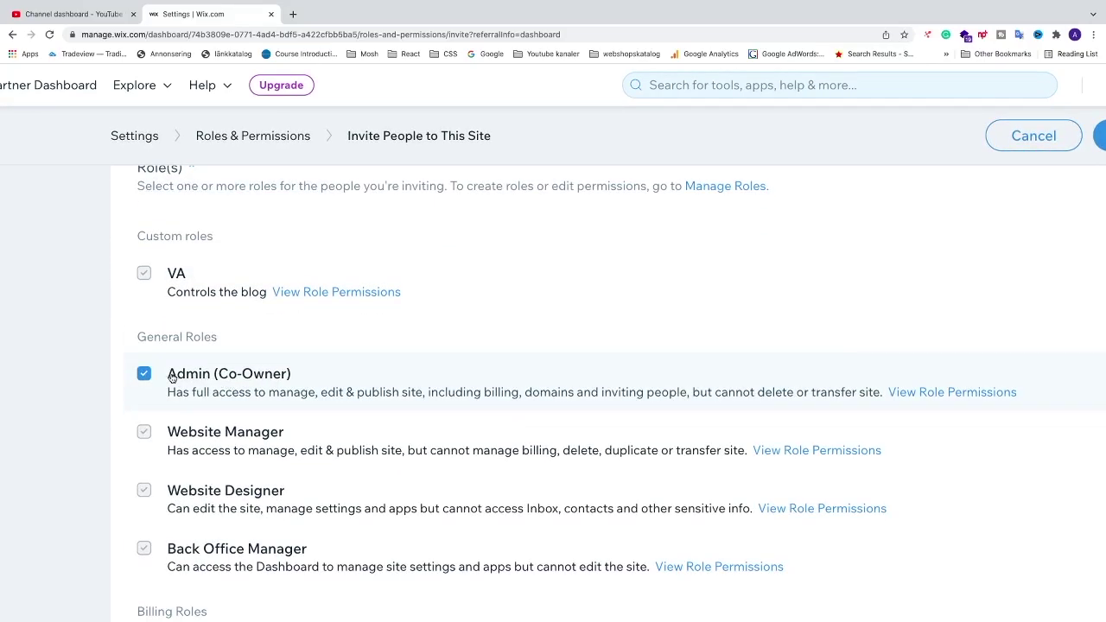
pyautogui.moveTo(191, 272)
pyautogui.moveTo(223, 395)
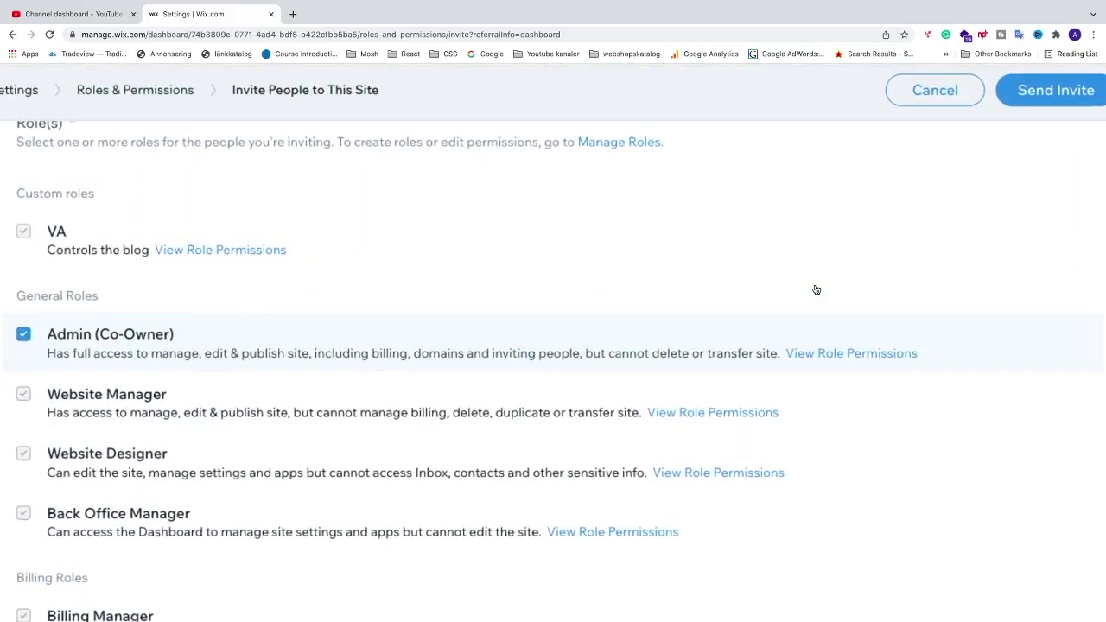
# - Review the 42 permissions granted by Admin (Co-Owner), then close the permissions list
pyautogui.click(853, 353)
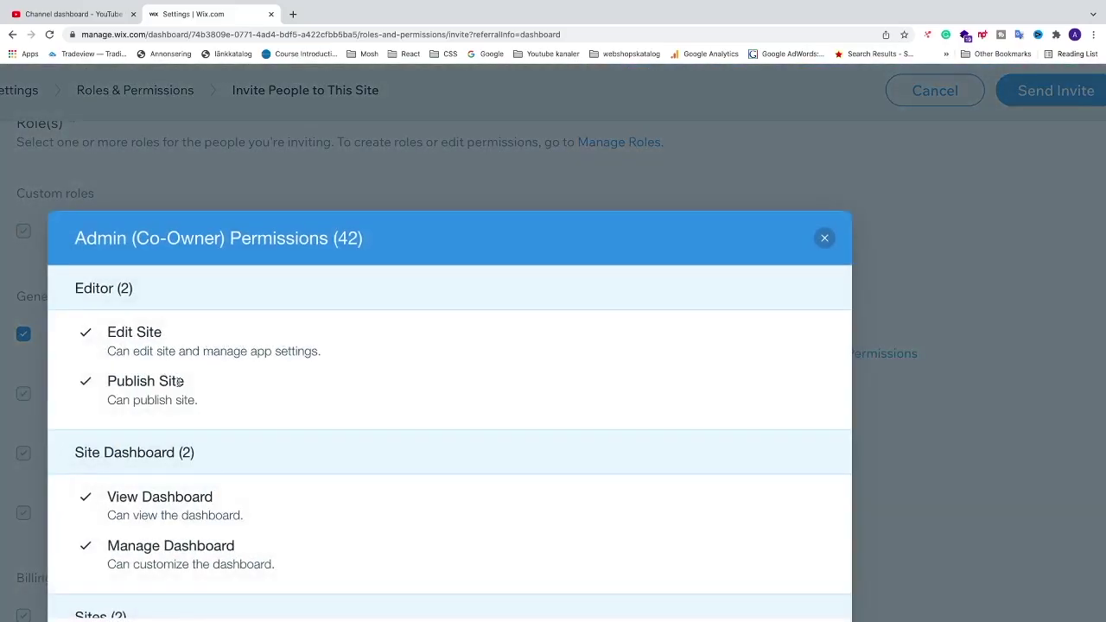
pyautogui.scroll(-10, 179, 382)
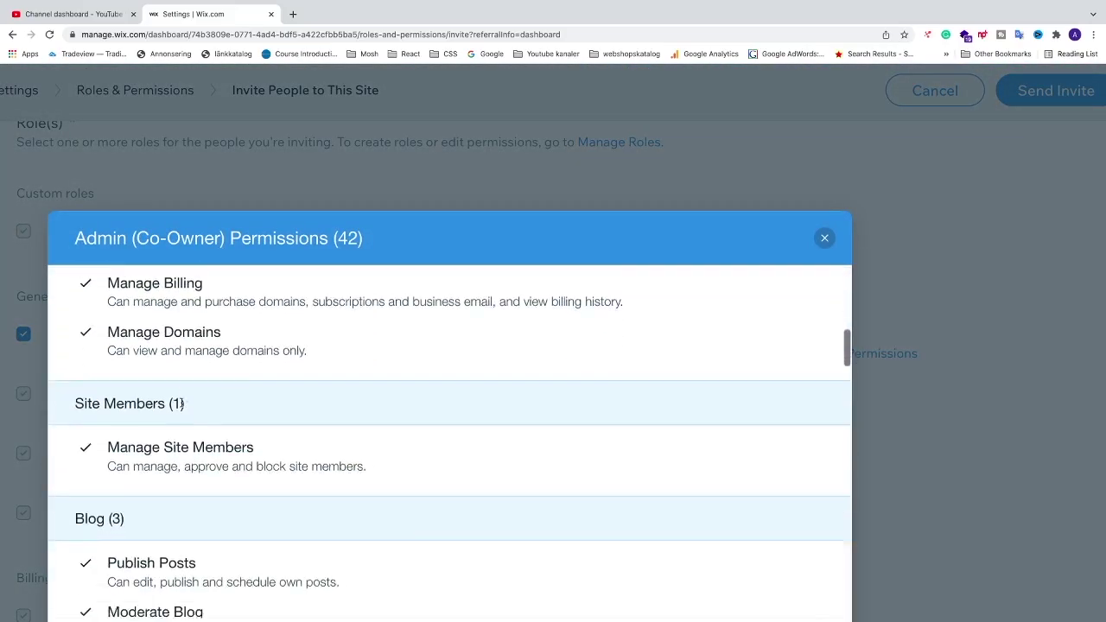
pyautogui.scroll(-7, 182, 404)
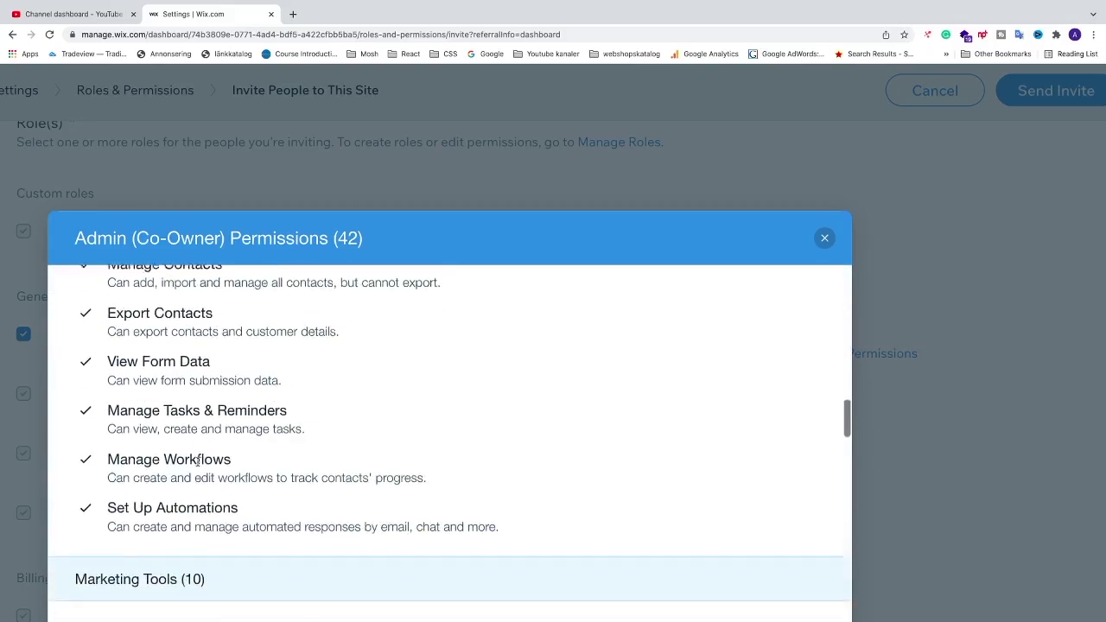
pyautogui.scroll(-10, 197, 464)
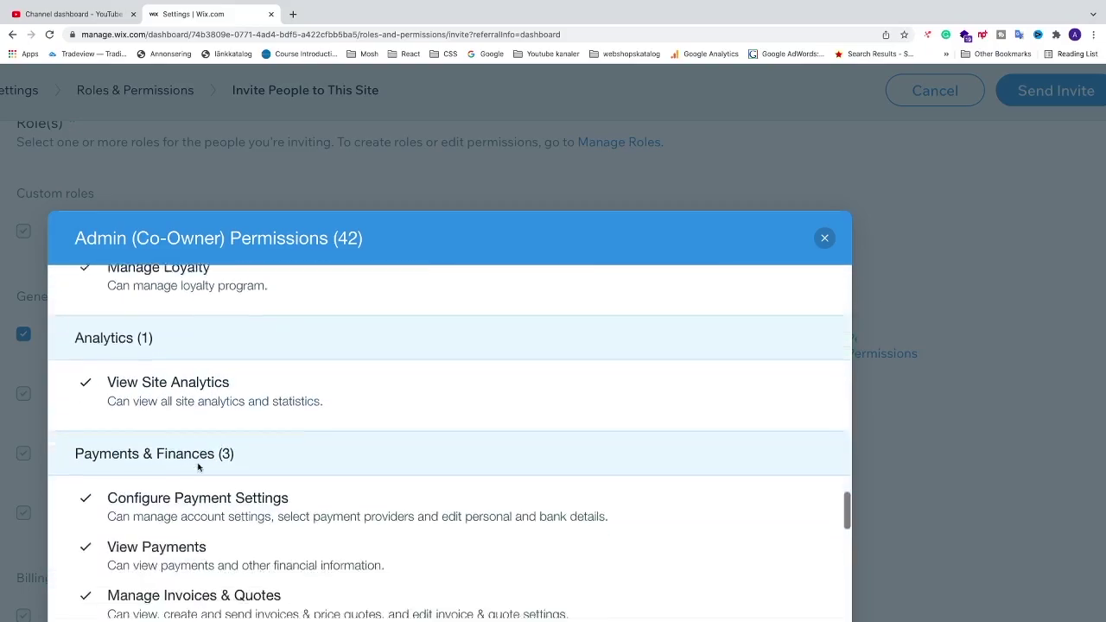
pyautogui.scroll(-3, 198, 466)
pyautogui.scroll(10, 752, 276)
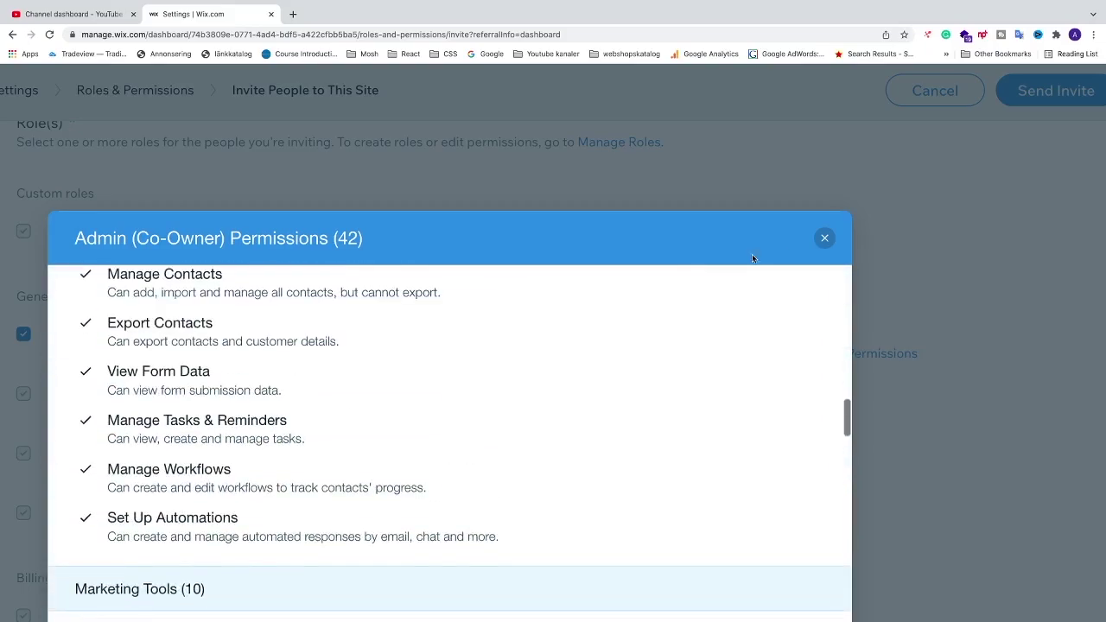
pyautogui.click(824, 240)
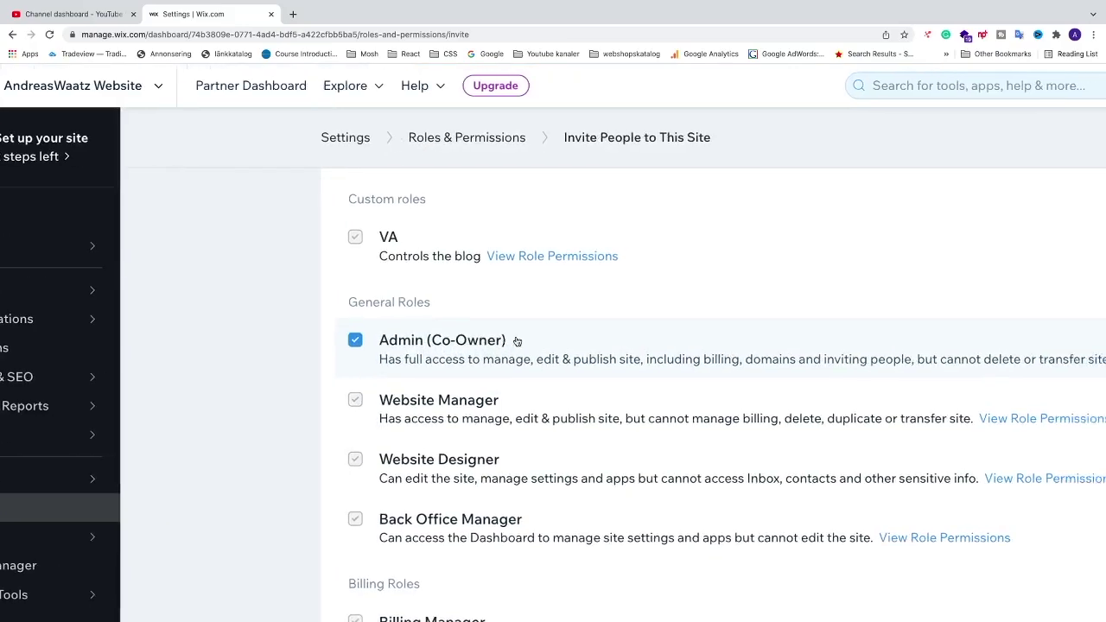
pyautogui.hscroll(5, 517, 341)
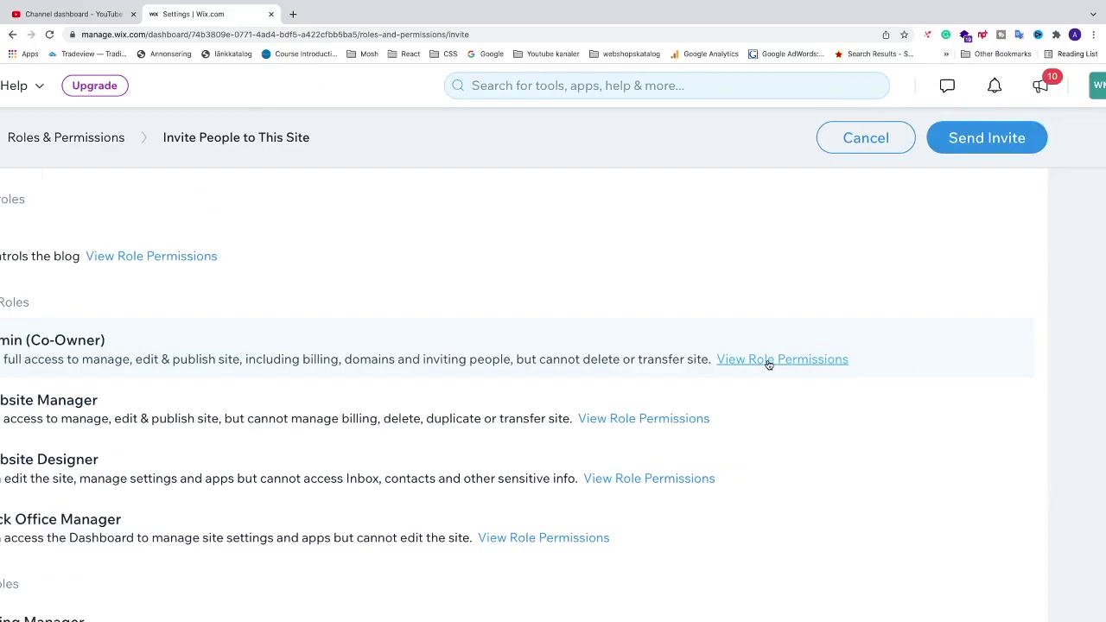
# - Duplicate the Admin (Co-Owner) role and retitle the copy 'Admin (Co-Owner) Limited'
pyautogui.click(769, 361)
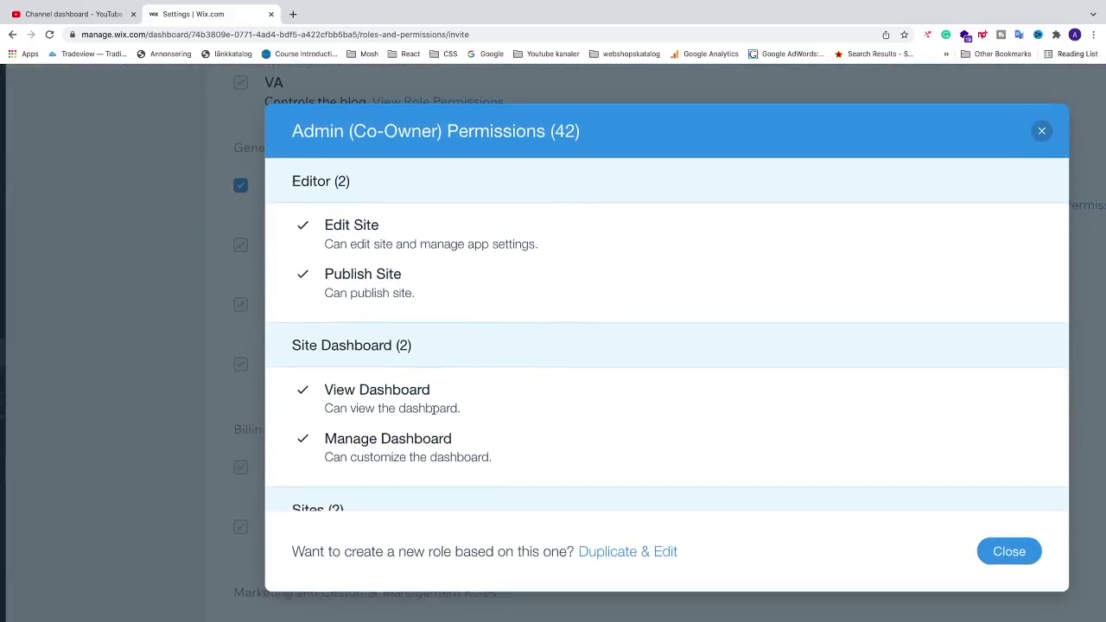
pyautogui.scroll(-4, 456, 410)
pyautogui.scroll(-3, 456, 410)
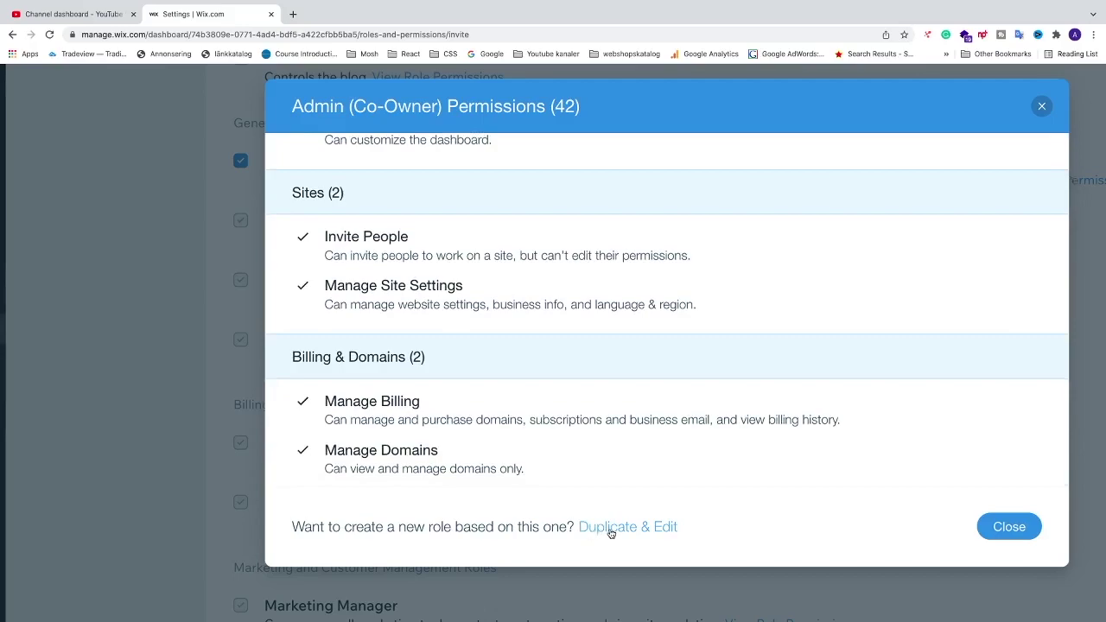
pyautogui.click(611, 527)
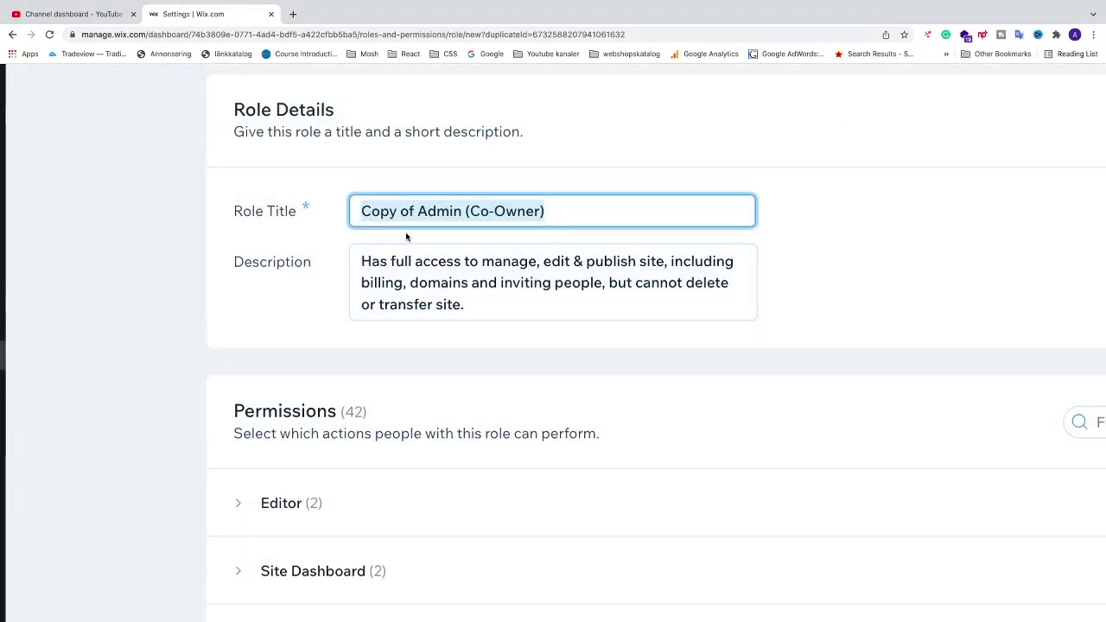
pyautogui.click(418, 211)
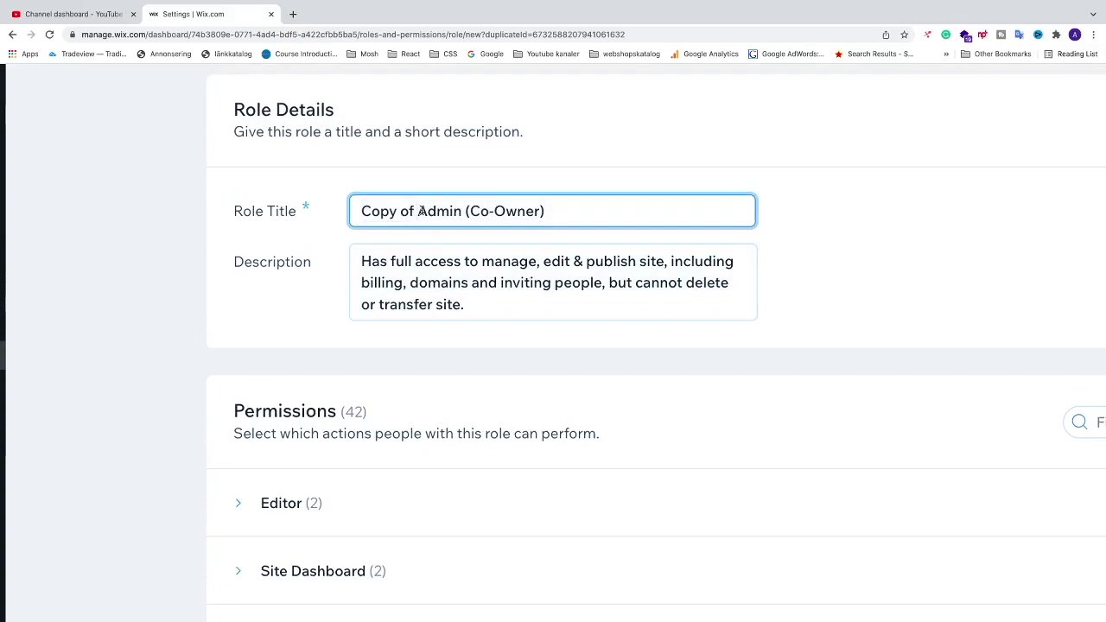
pyautogui.press('BackSpace')
pyautogui.press('BackSpace')
pyautogui.press('BackSpace')
pyautogui.press('BackSpace')
pyautogui.press('BackSpace')
pyautogui.press('BackSpace')
pyautogui.press('BackSpace')
pyautogui.press('BackSpace')
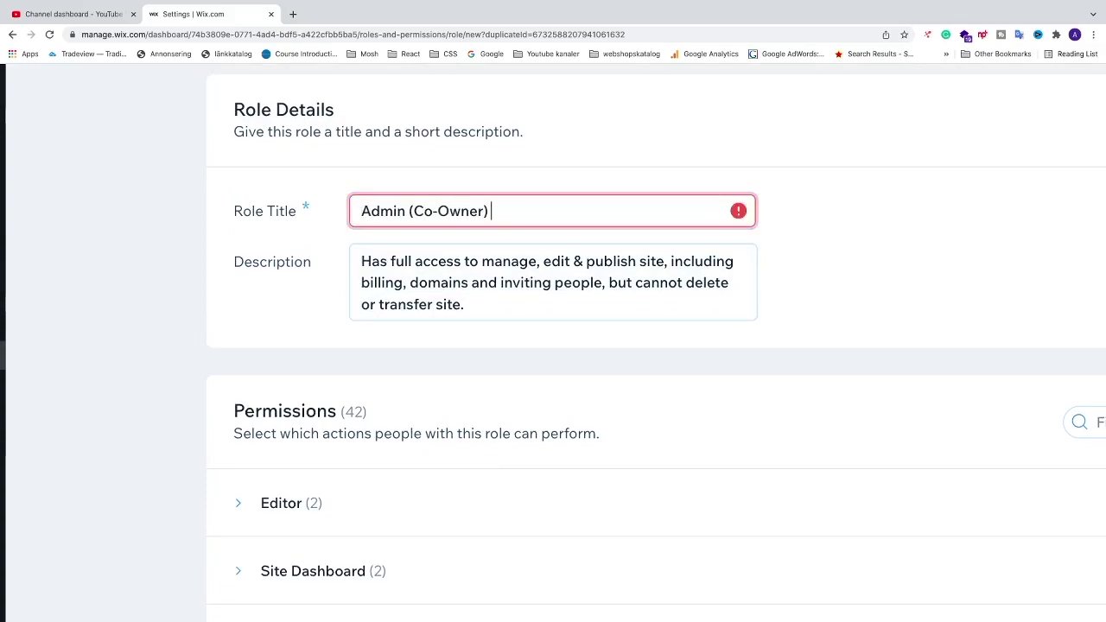
pyautogui.write('Limited')
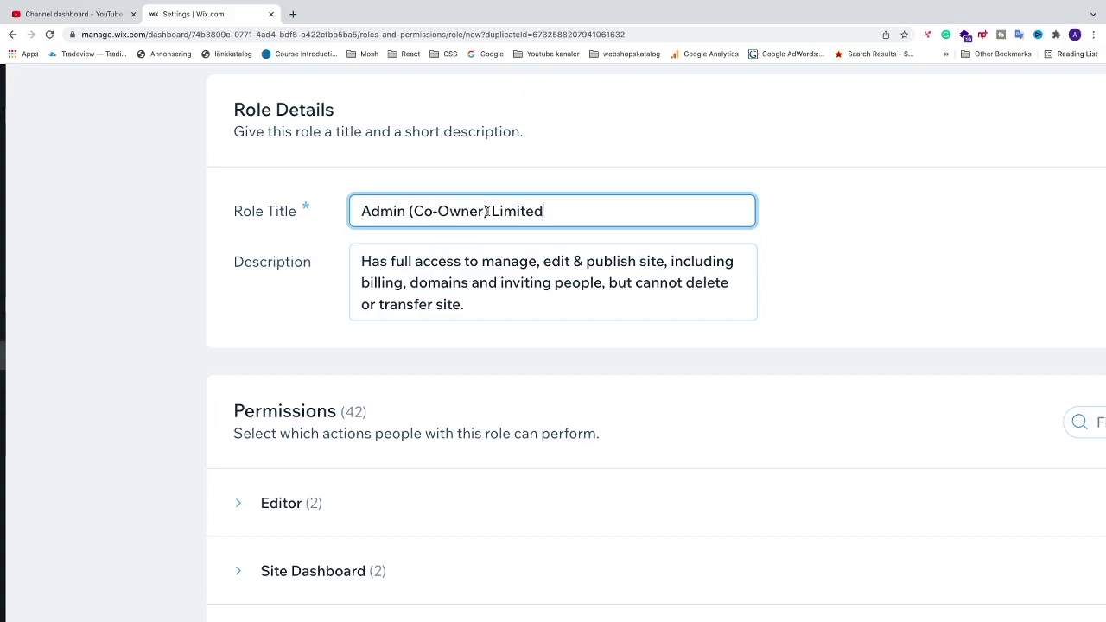
pyautogui.click(356, 213)
# - Expand the new role's Blog permissions group and toggle its Select All checkbox
pyautogui.scroll(-3, 562, 214)
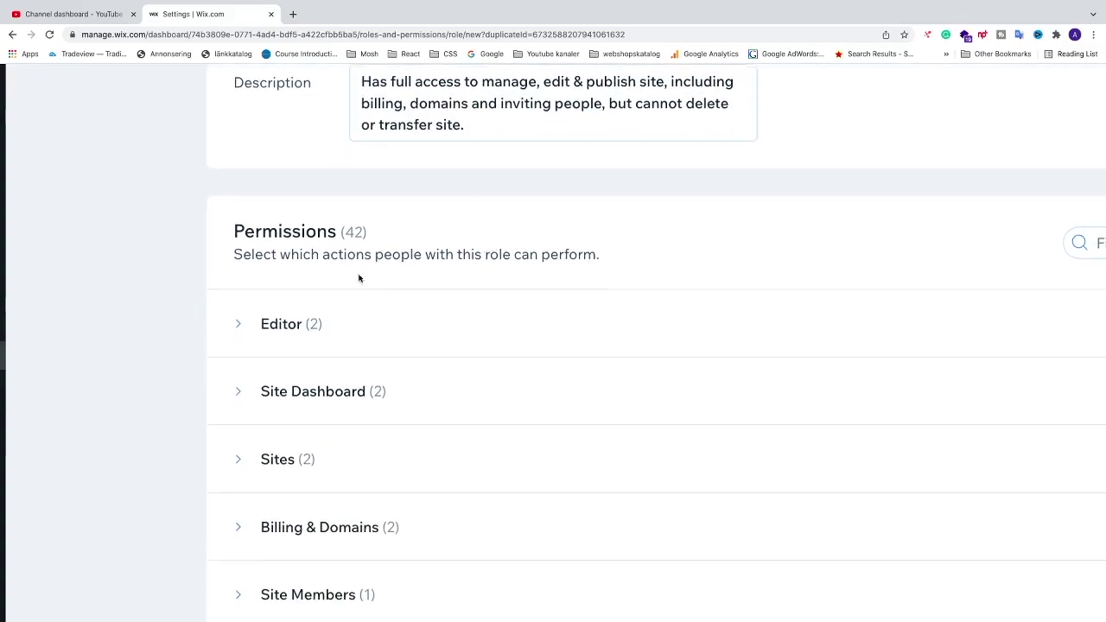
pyautogui.scroll(-2, 323, 325)
pyautogui.scroll(-1, 254, 331)
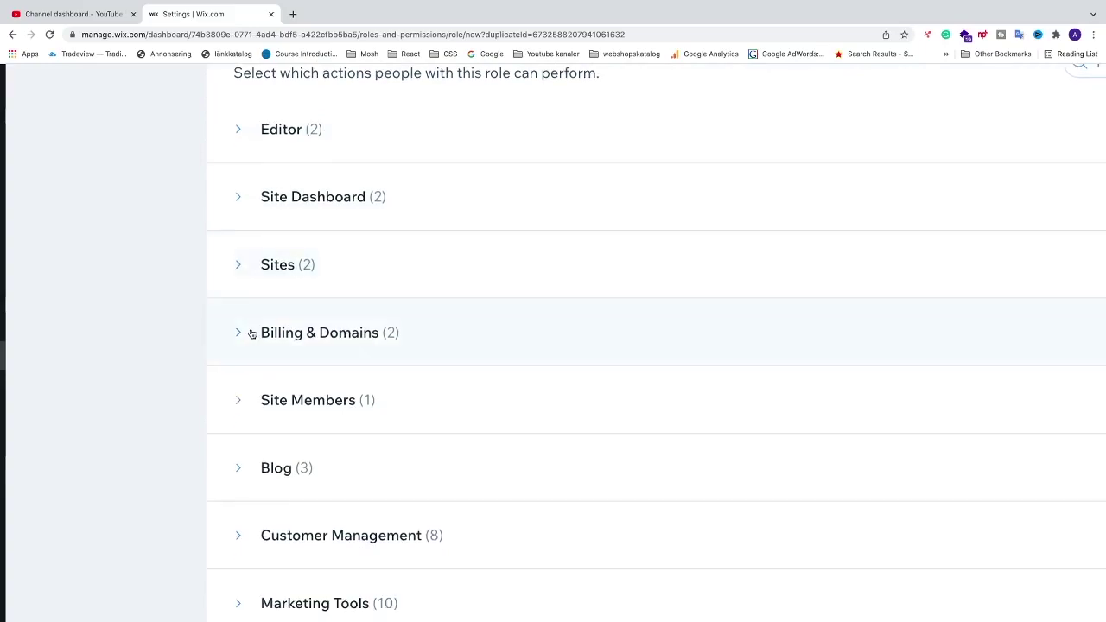
pyautogui.scroll(-1, 242, 337)
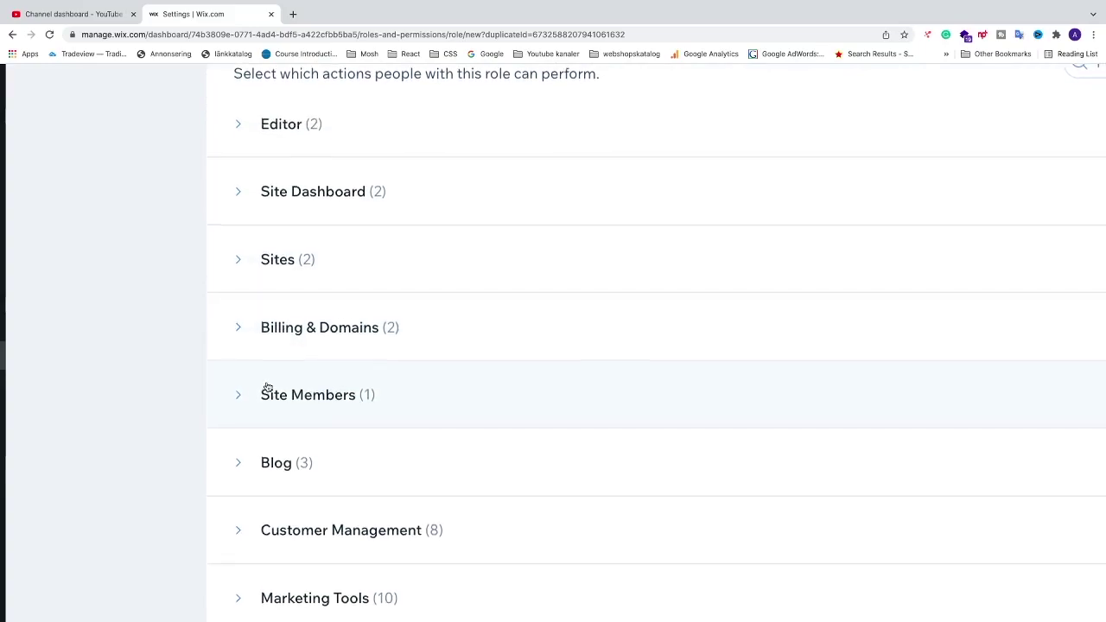
pyautogui.scroll(-1, 268, 387)
pyautogui.click(239, 378)
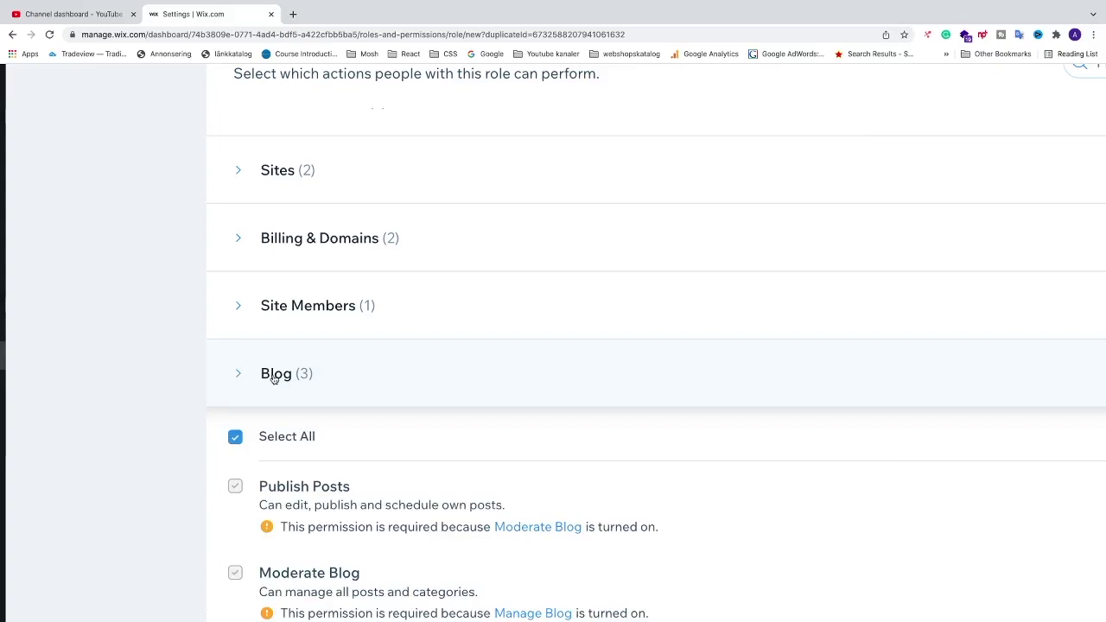
pyautogui.scroll(-2, 231, 337)
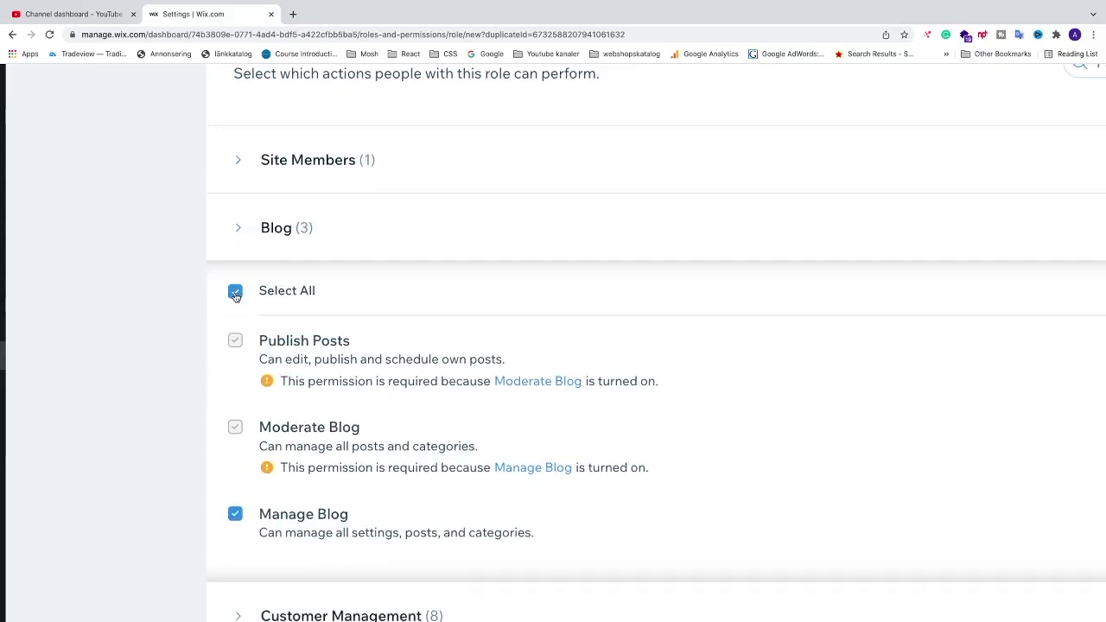
pyautogui.click(234, 292)
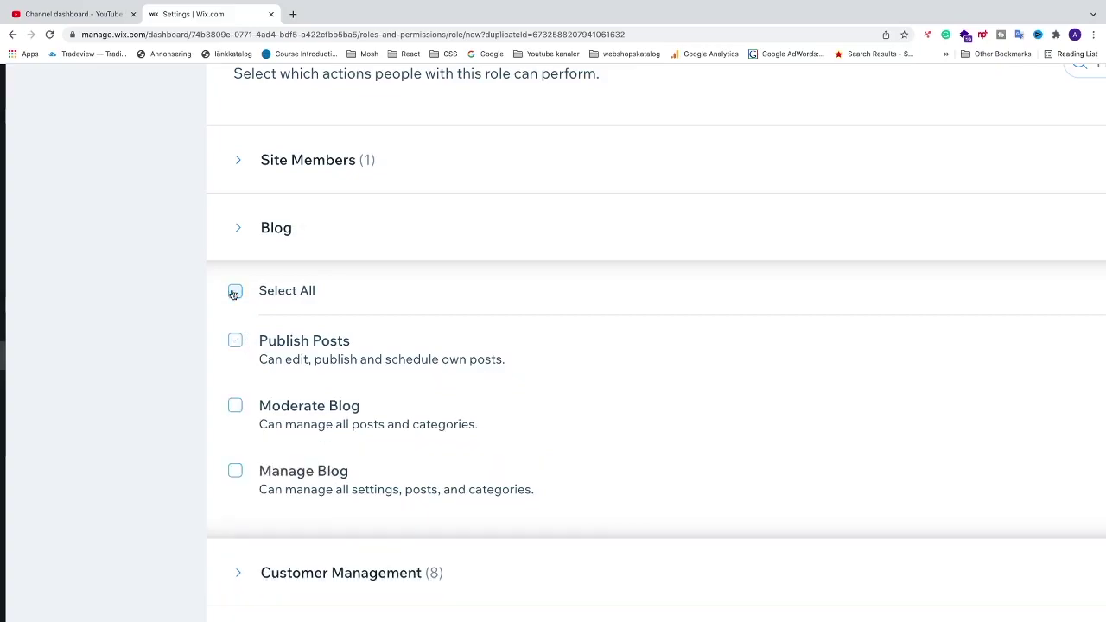
pyautogui.click(234, 292)
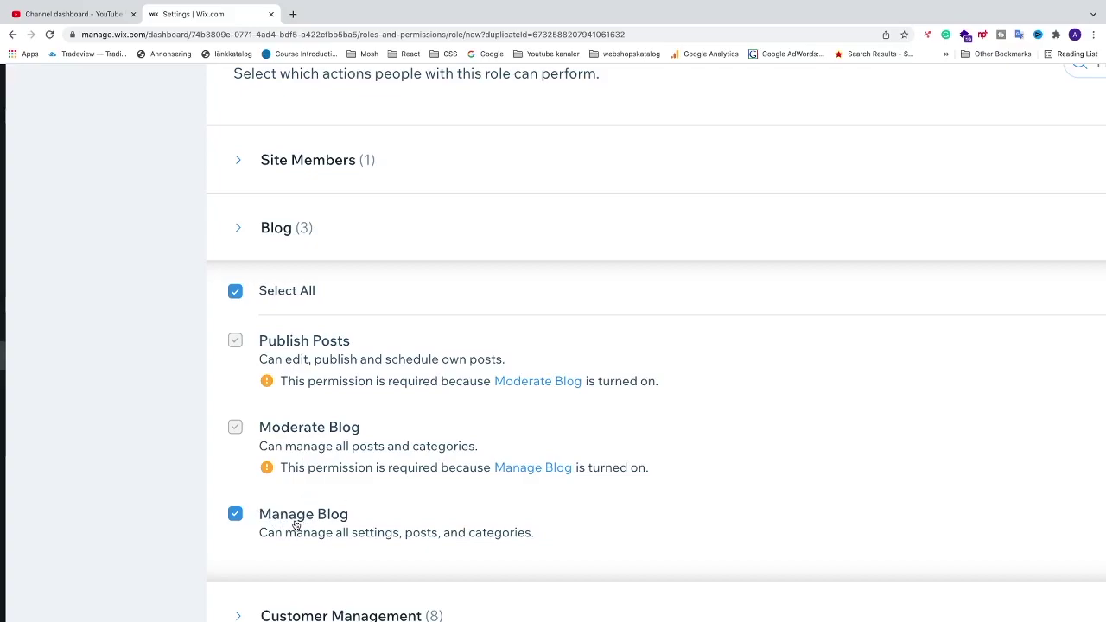
# - Switch off the Manage Blog, Moderate Blog and Publish Posts permissions
pyautogui.click(233, 516)
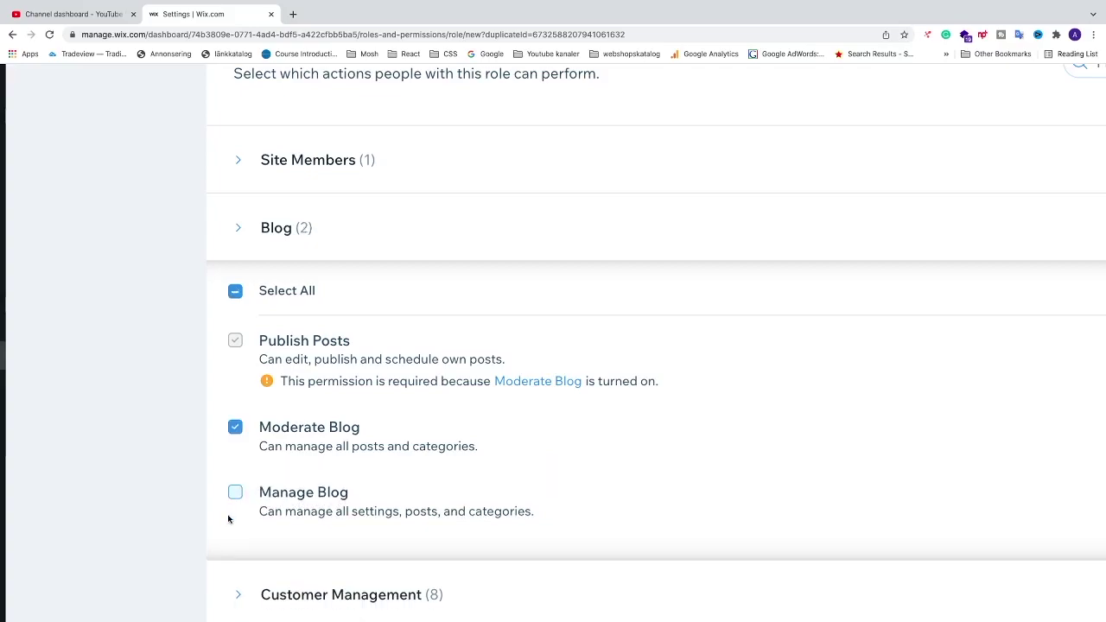
pyautogui.click(235, 430)
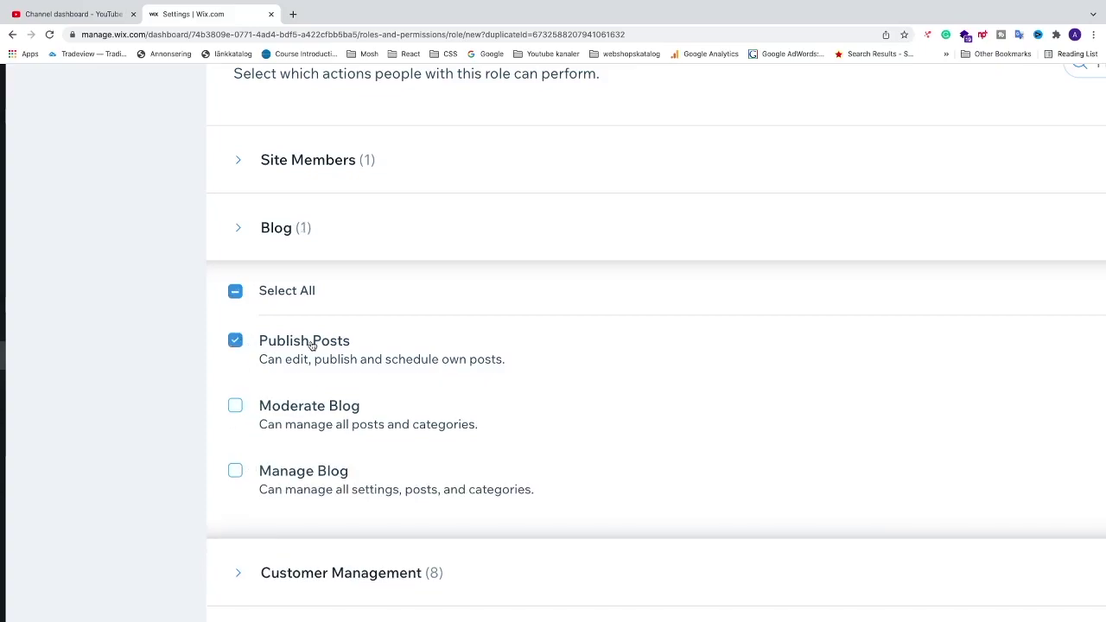
pyautogui.click(237, 343)
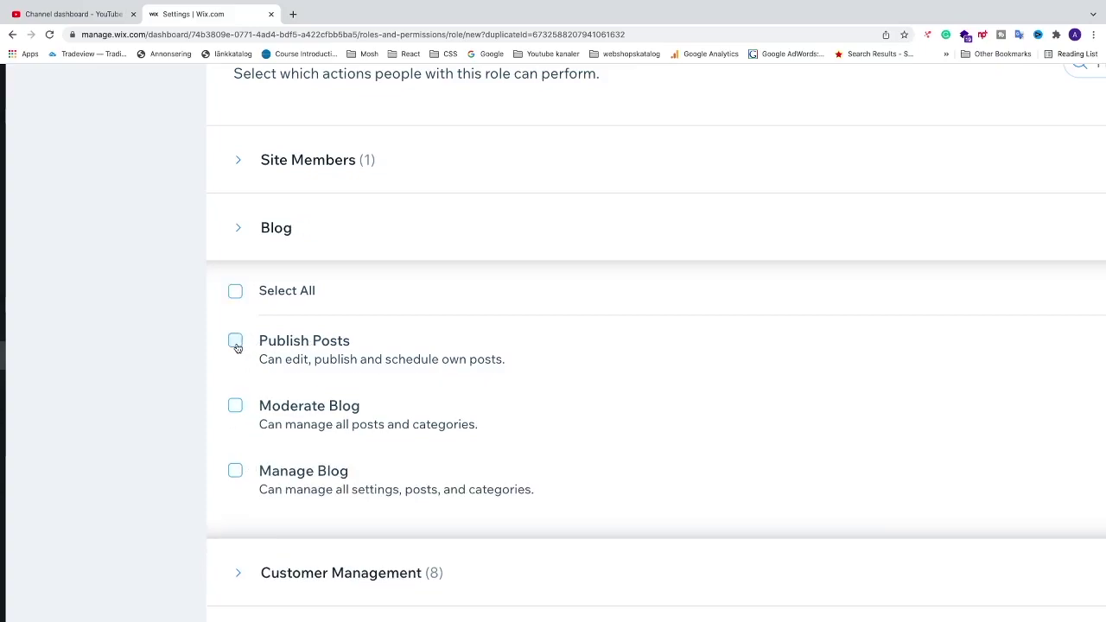
pyautogui.click(236, 292)
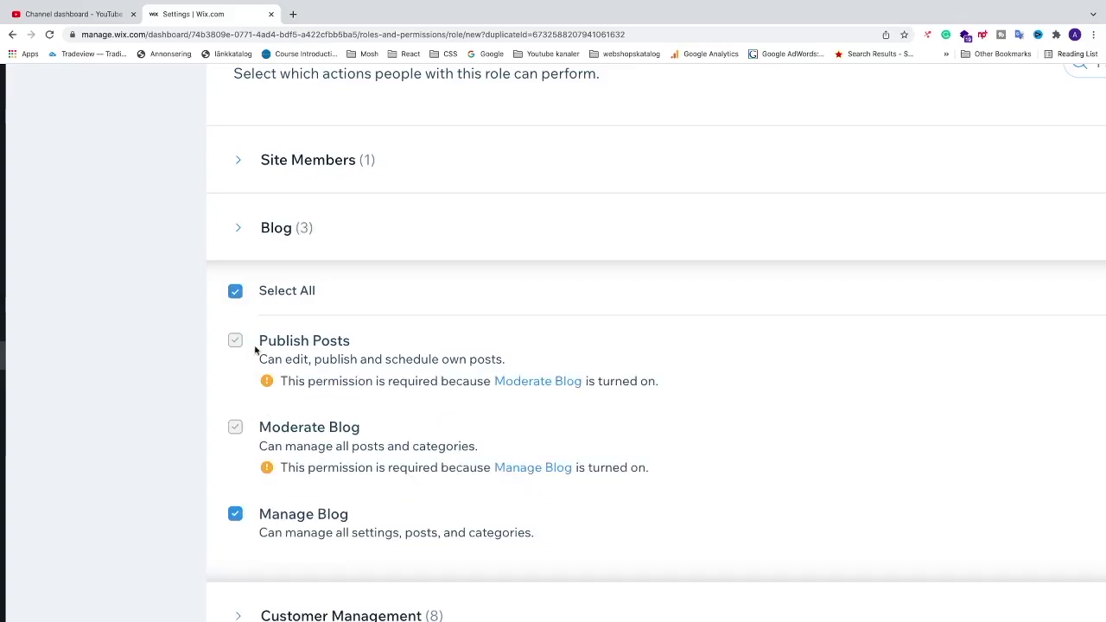
pyautogui.click(236, 293)
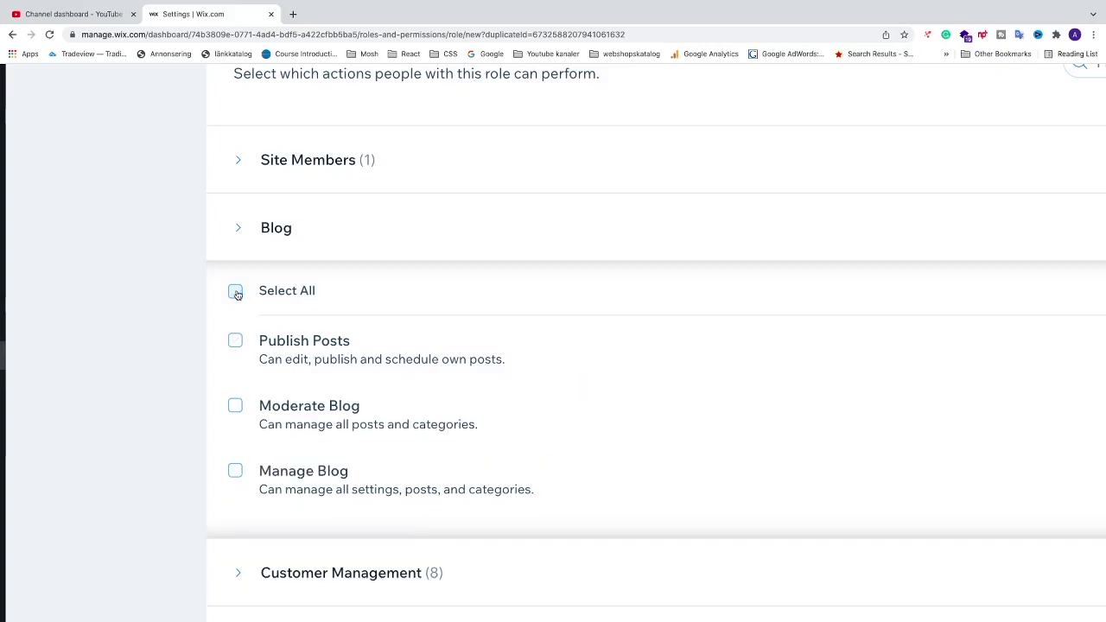
pyautogui.click(236, 293)
# - Turn off all Payments & Finances permissions, including Configure Payment Settings and View Payments
pyautogui.scroll(-5, 378, 372)
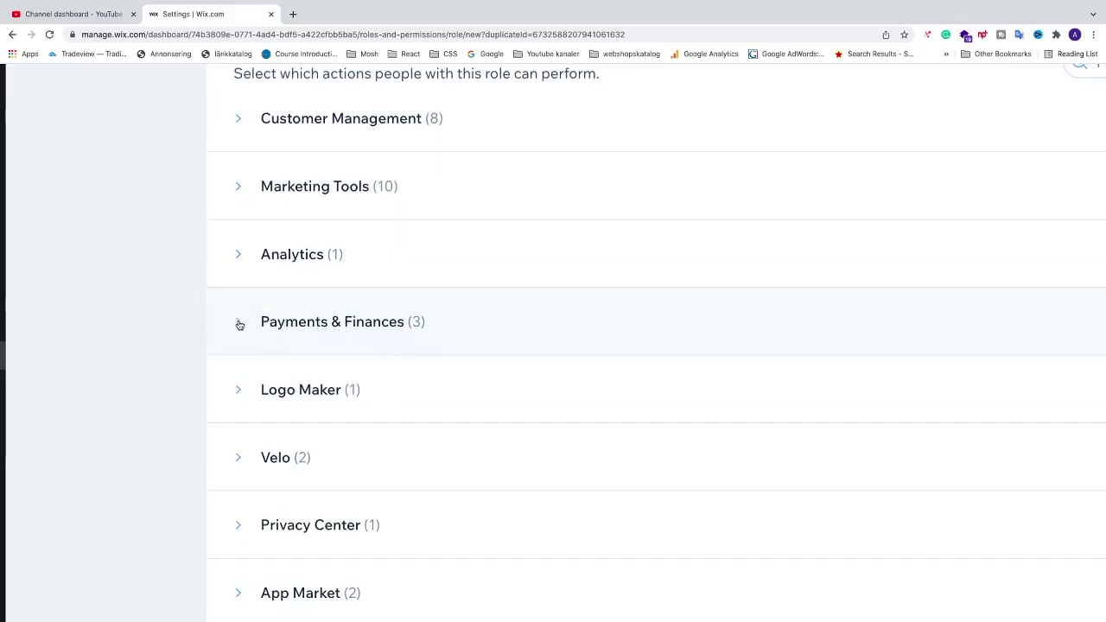
pyautogui.click(239, 325)
pyautogui.scroll(-1, 333, 341)
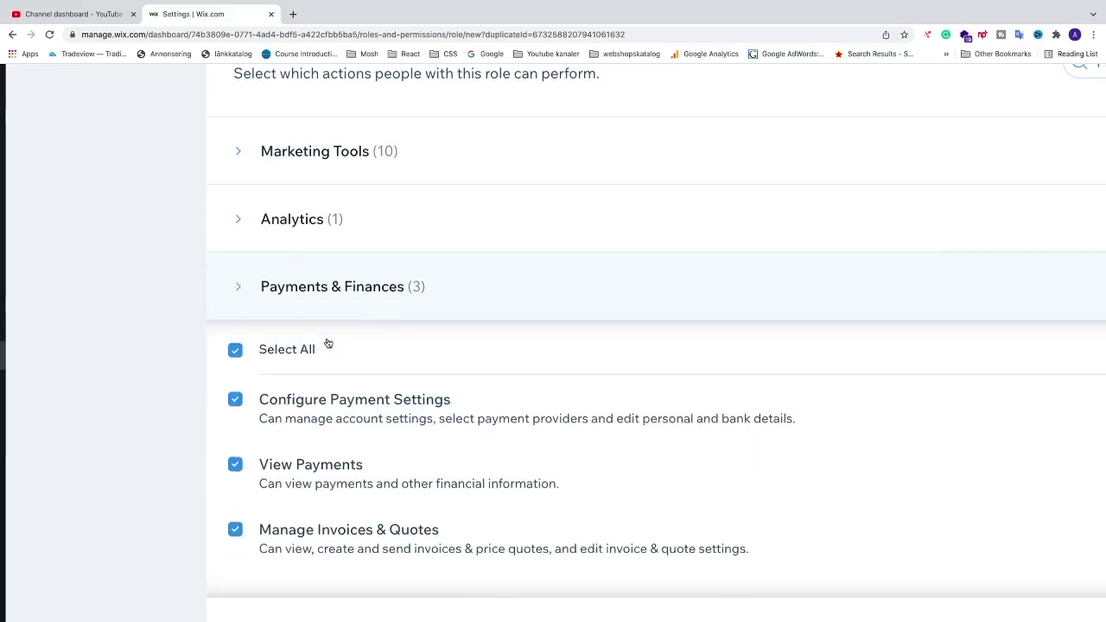
pyautogui.click(235, 327)
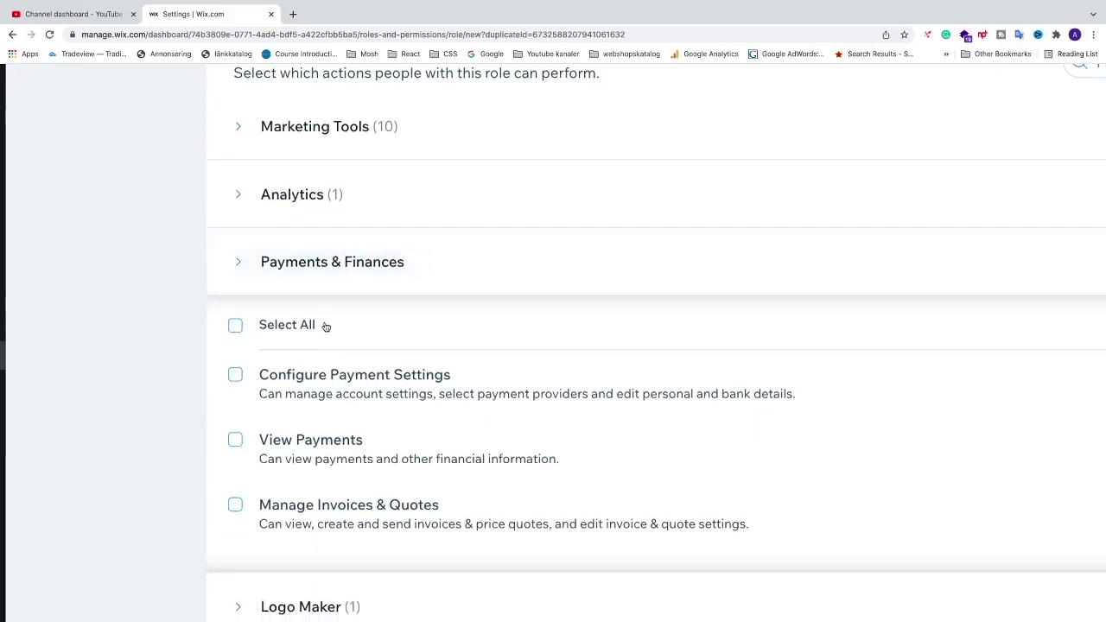
pyautogui.scroll(-3, 321, 325)
pyautogui.scroll(-3, 352, 340)
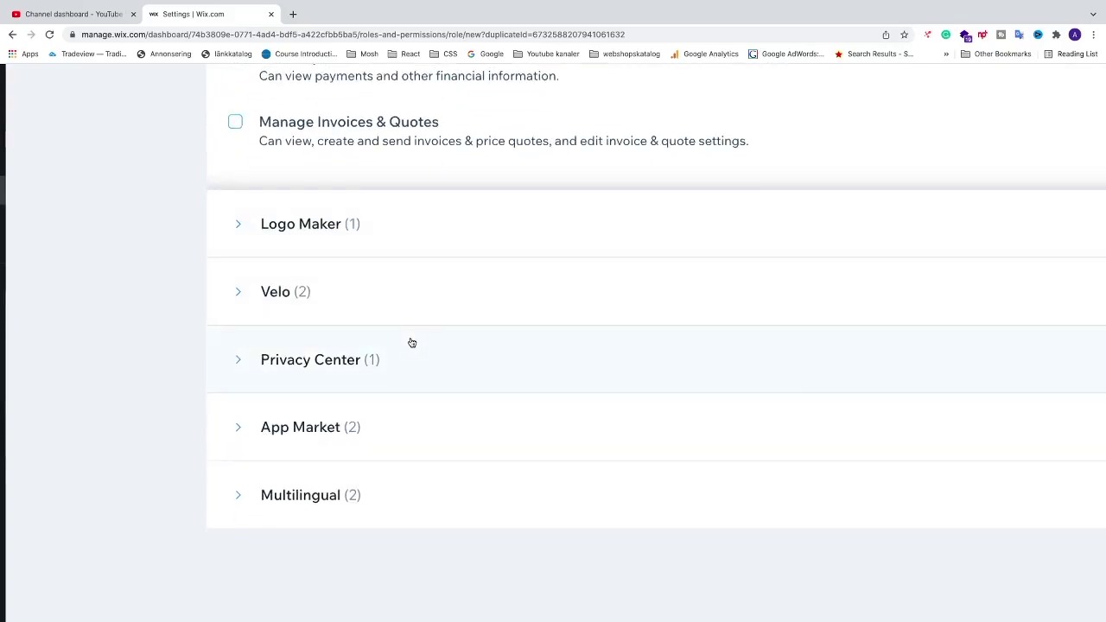
pyautogui.hscroll(5, 414, 342)
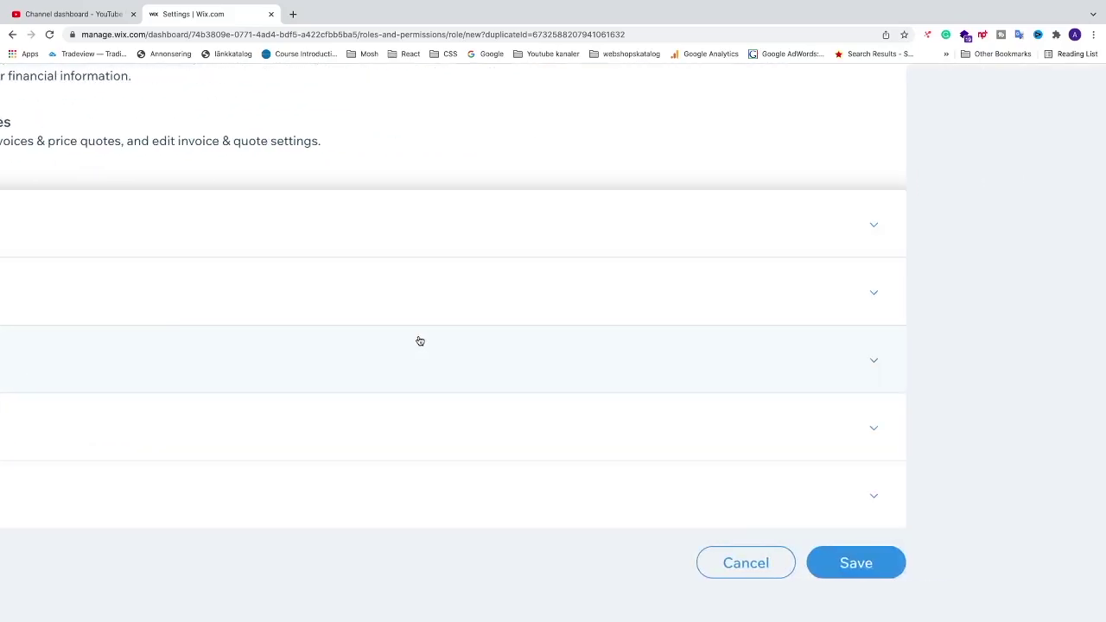
# - Save the Admin (Co-Owner) Limited role and send the invitation with it
pyautogui.click(844, 570)
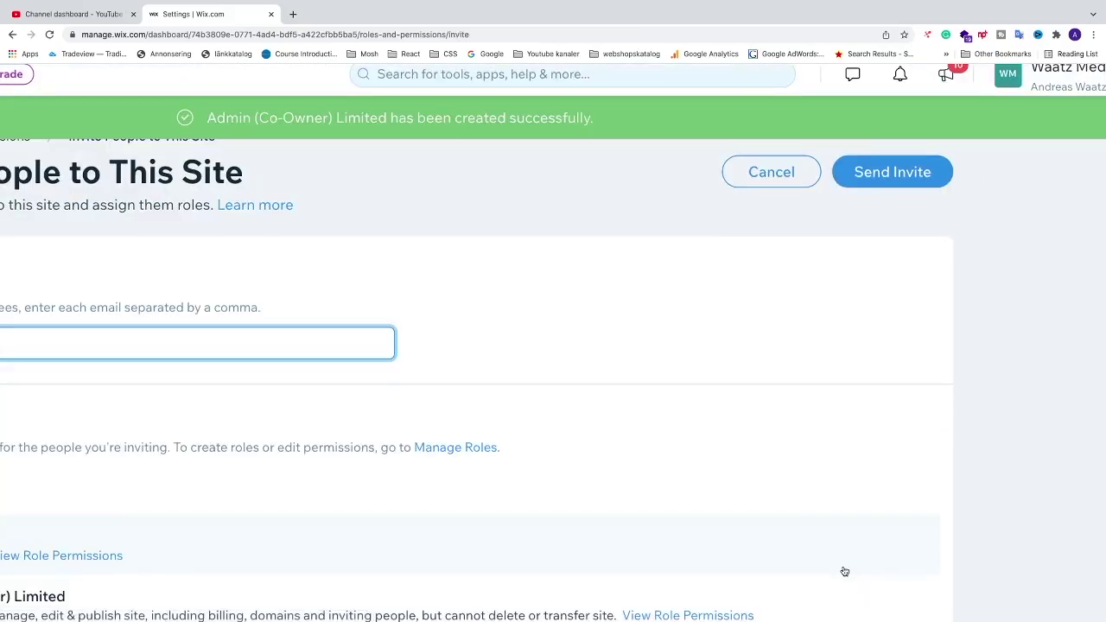
pyautogui.scroll(-1, 278, 380)
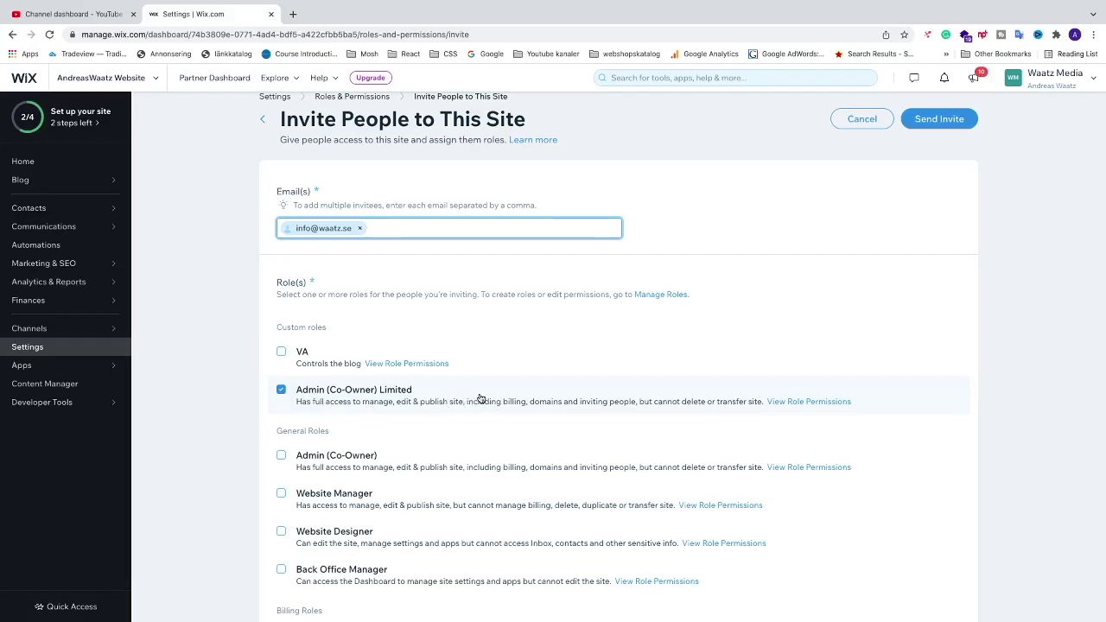
pyautogui.scroll(-5, 479, 417)
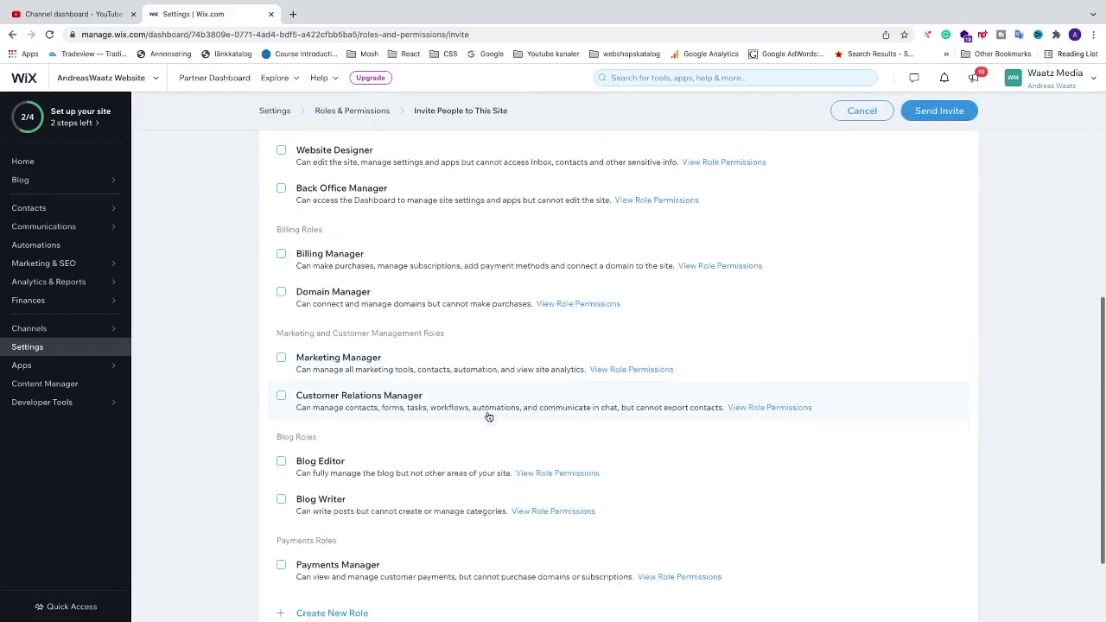
pyautogui.scroll(-2, 488, 416)
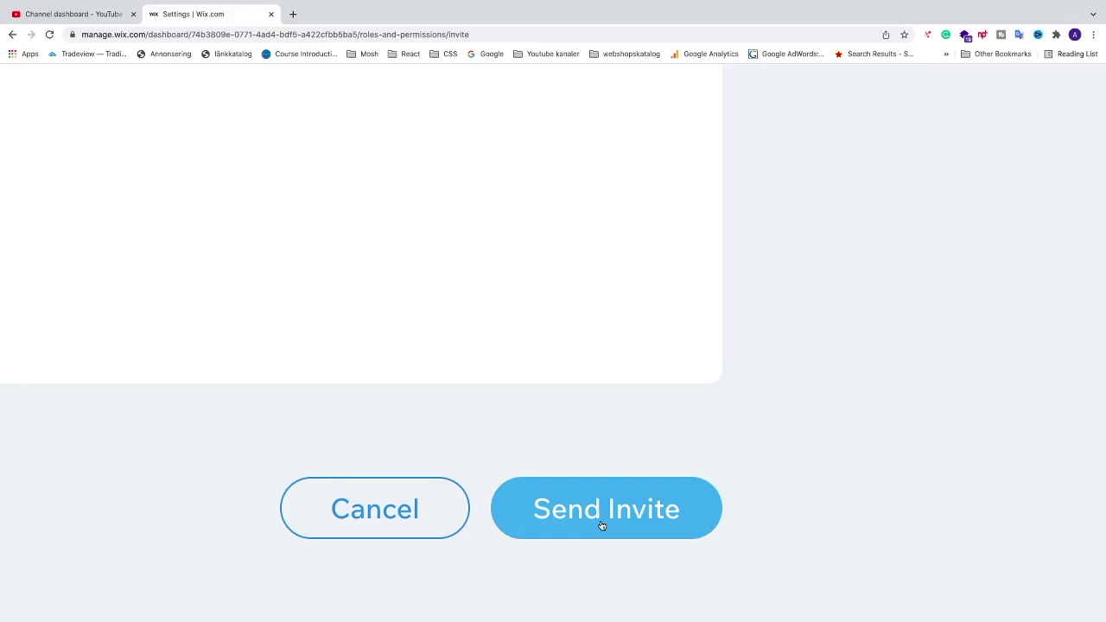
pyautogui.click(602, 524)
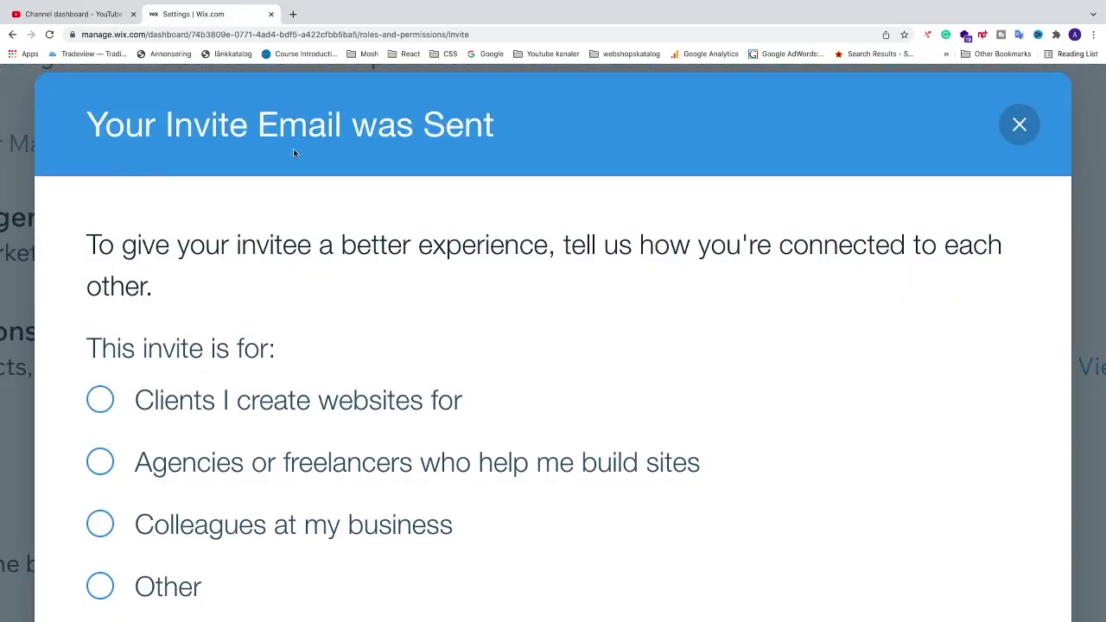
# - Answer the invite questionnaire with 'Clients I create websites for' and finish it
pyautogui.scroll(-2, 393, 313)
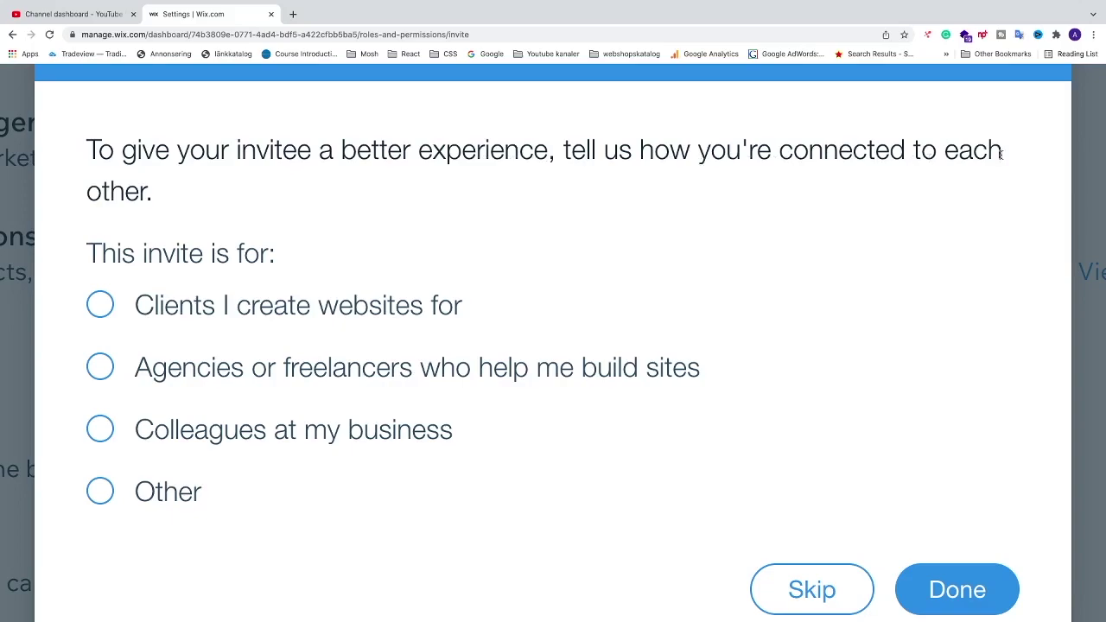
pyautogui.scroll(-1, 144, 241)
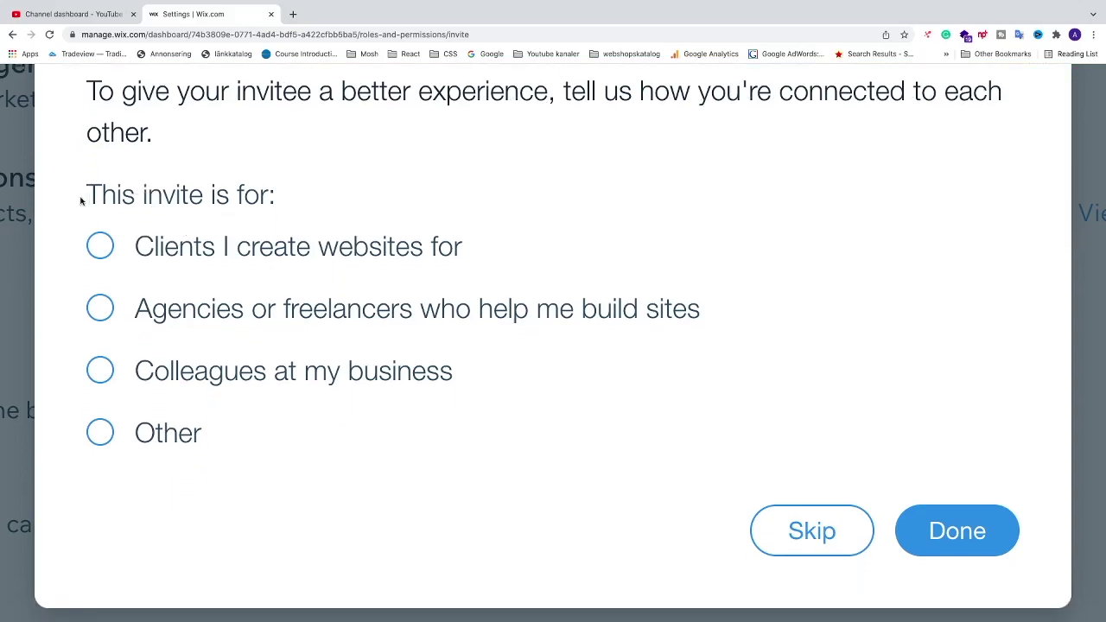
pyautogui.click(113, 255)
pyautogui.click(914, 515)
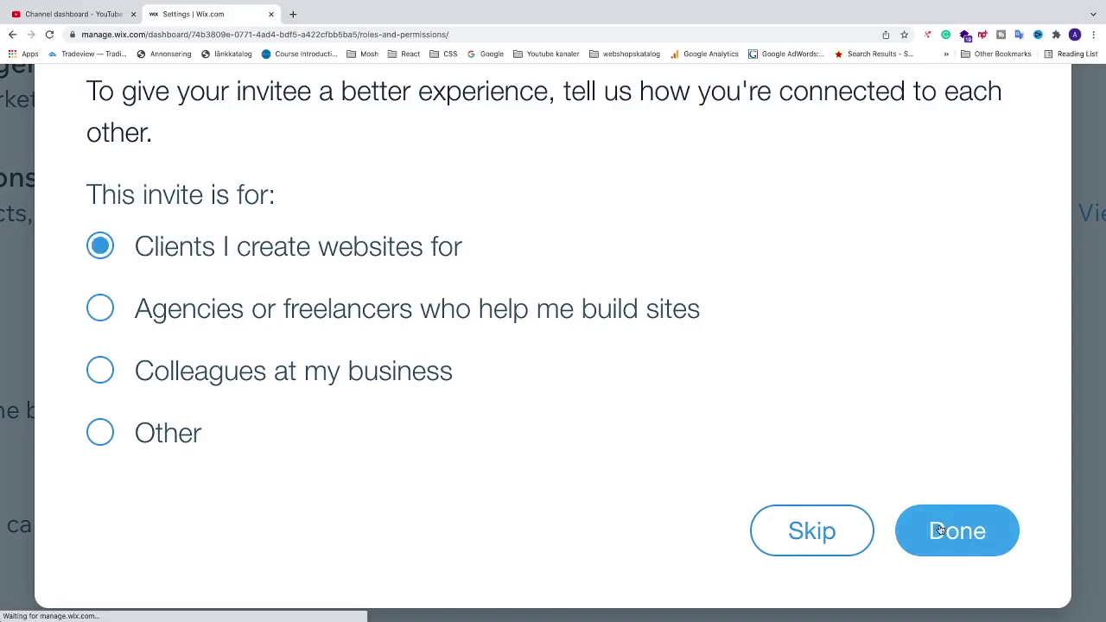
pyautogui.scroll(5, 379, 330)
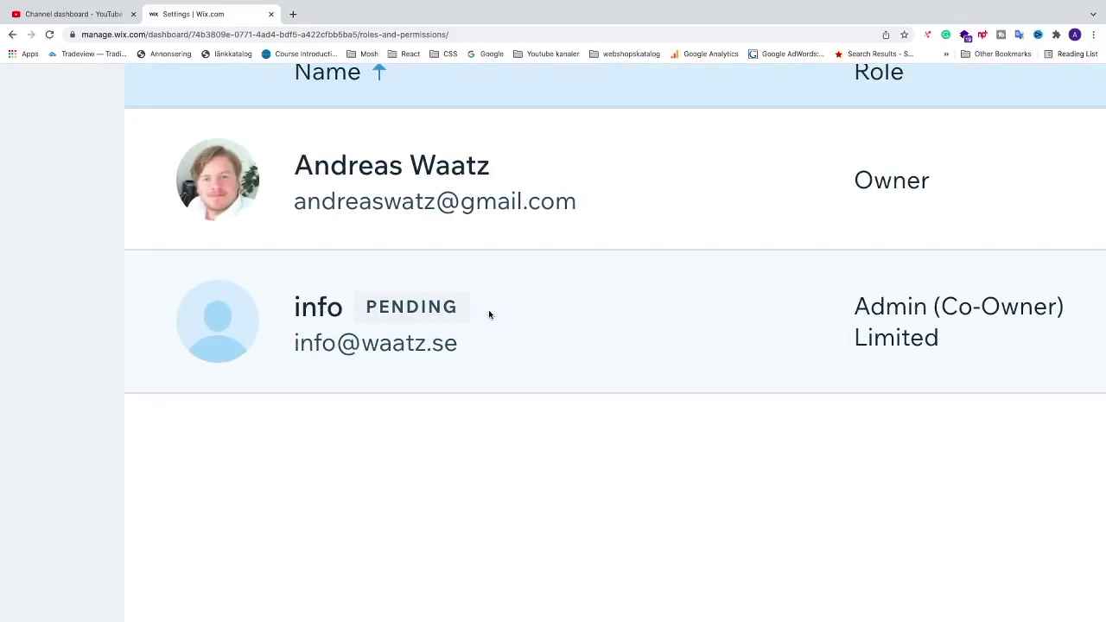
# - Scroll across the Roles & Permissions list to review the pending Admin (Co-Owner) Limited invite
pyautogui.hscroll(10, 582, 312)
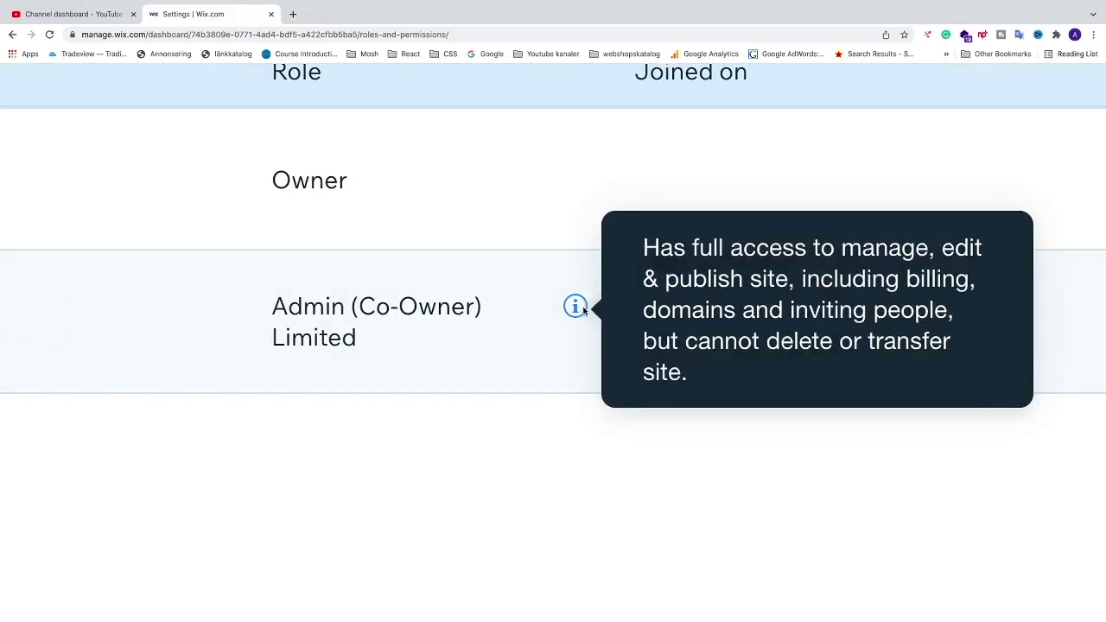
pyautogui.hscroll(-9, 431, 423)
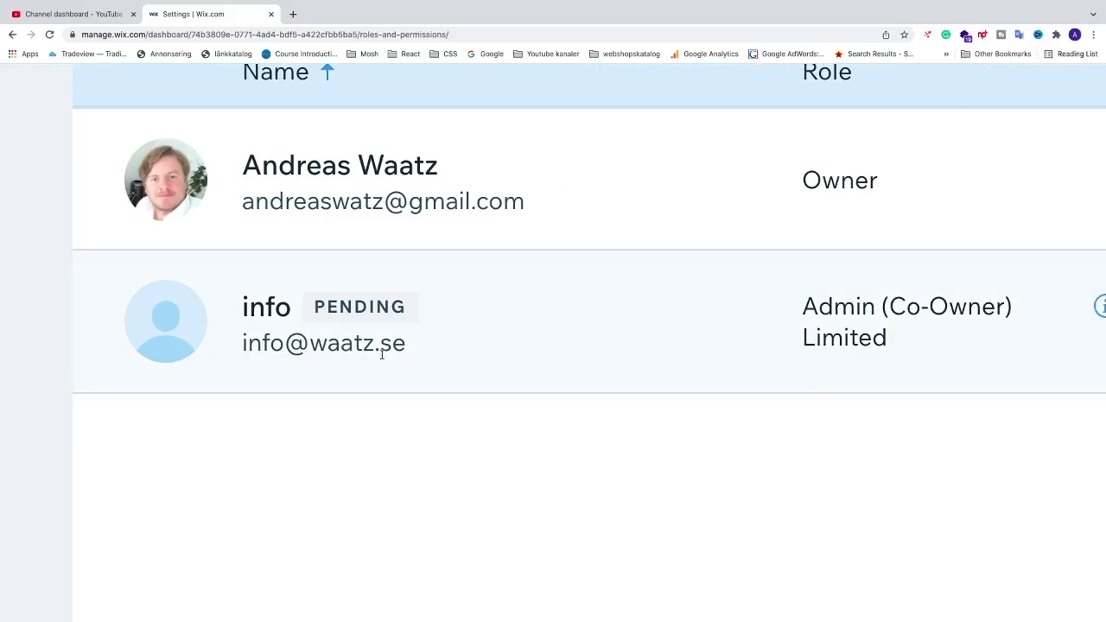
# - Open Gmail in a new tab and open the Wix.com website collaboration invite e-mail
pyautogui.click(294, 15)
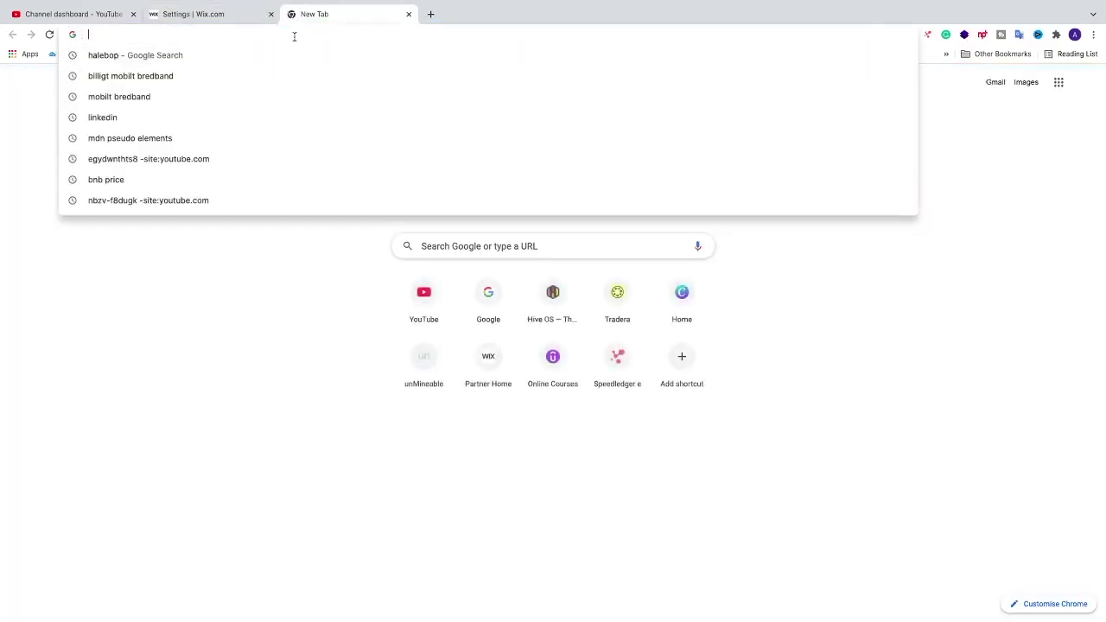
pyautogui.write('gmail.google.com/mail/u/0/#inbox')
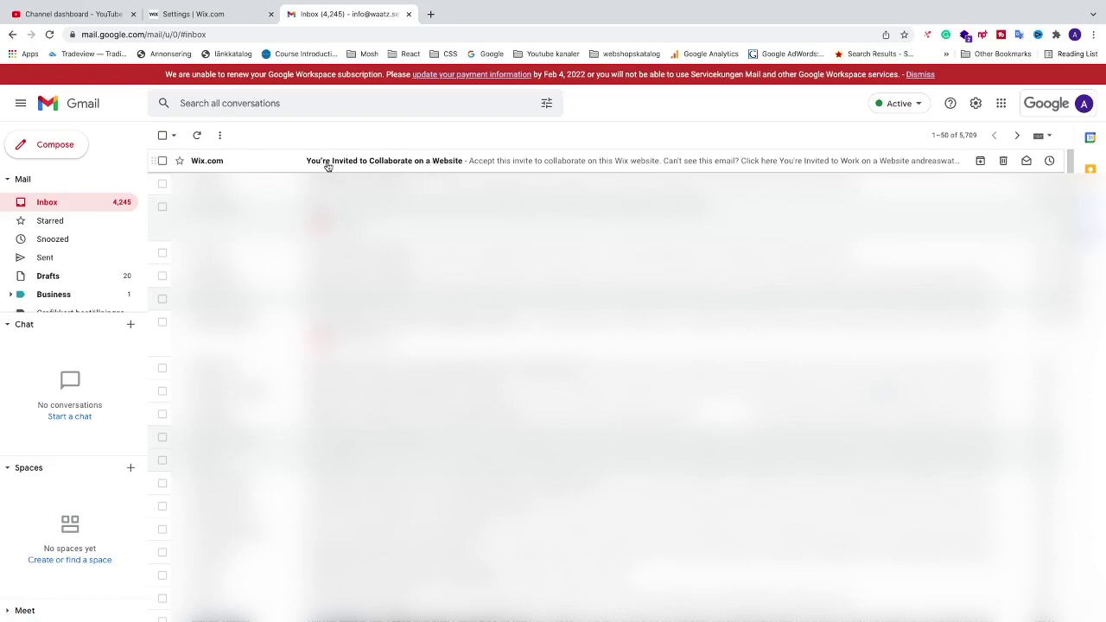
pyautogui.click(286, 163)
pyautogui.scroll(-2, 404, 357)
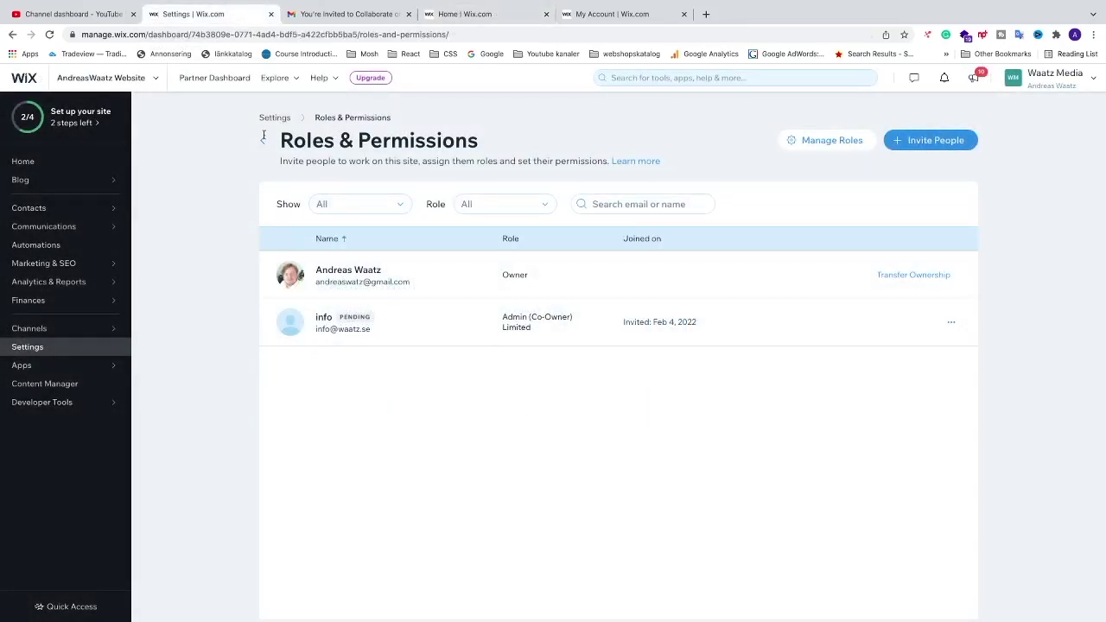
# - Reload the Roles & Permissions page to update the invitee's status
pyautogui.click(50, 37)
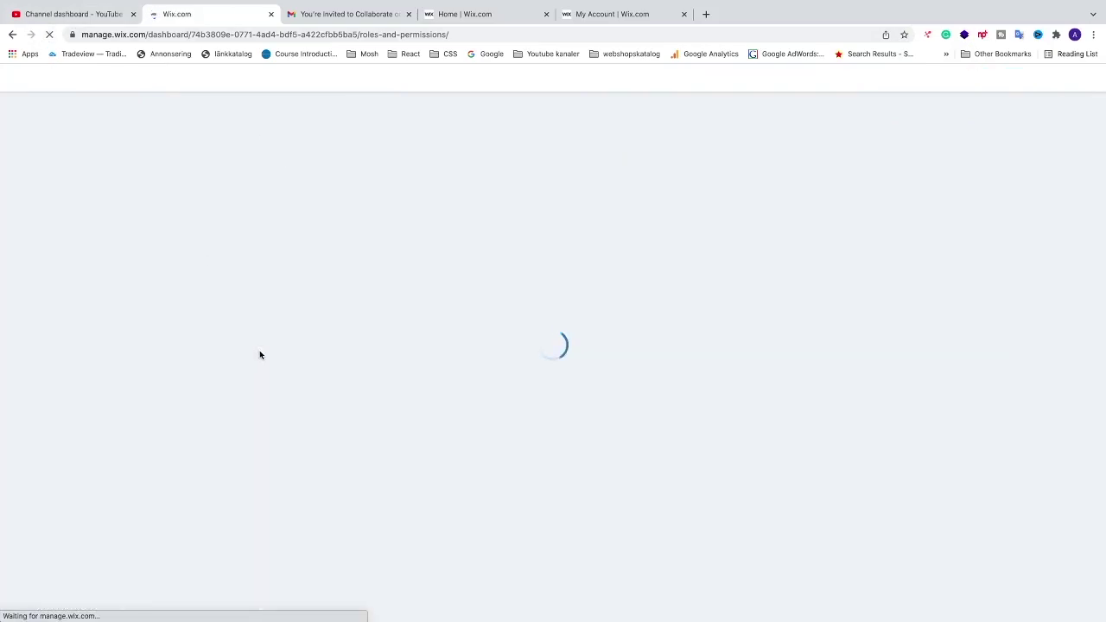